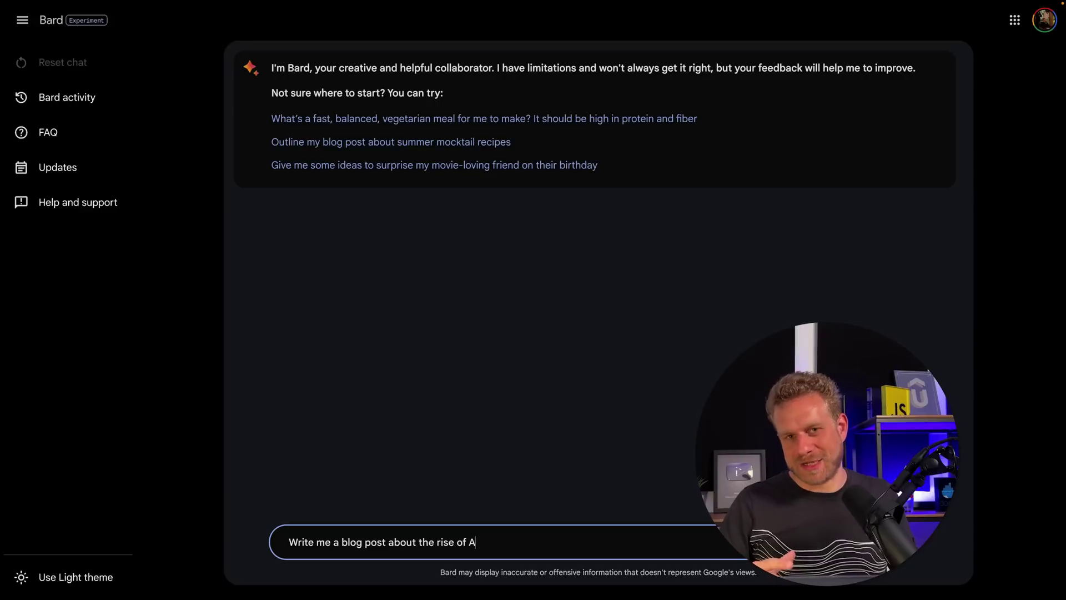
Finish the Bing Chat request 'Write me a blog post about the rise of AI' and send it.
text(I)
key(Return)
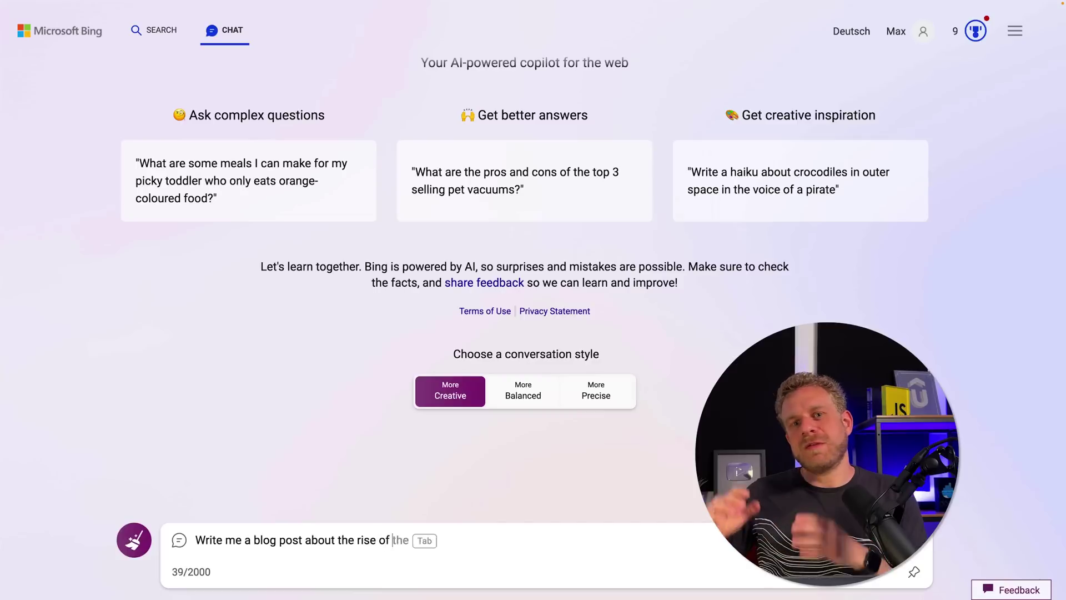
text(AI)
key(Return)
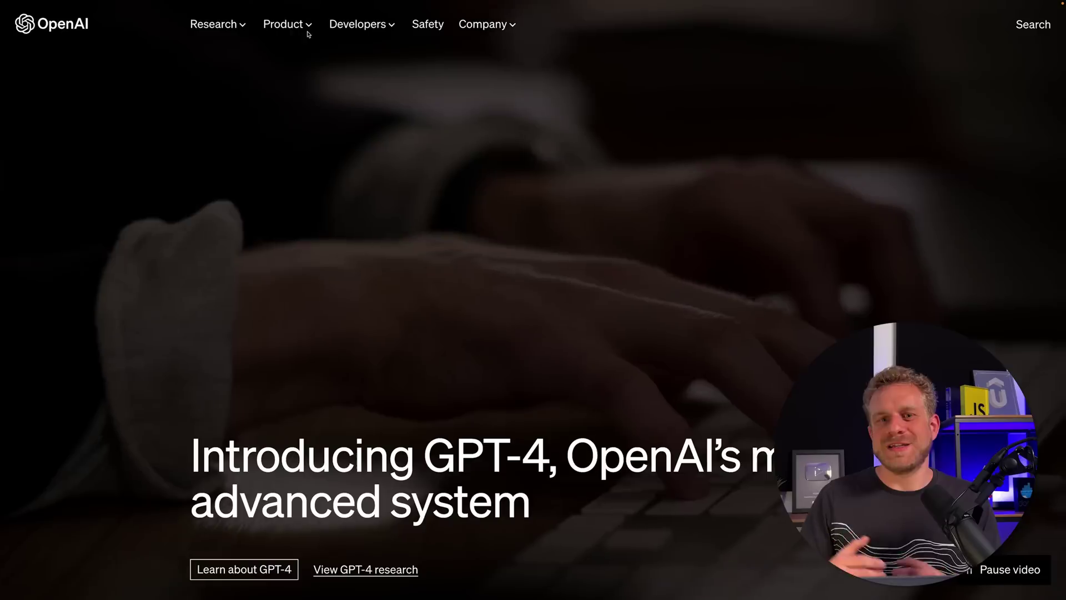
Go to ChatGPT from OpenAI's Product menu, sign up or log in, and review the finished blog post.
click(308, 35)
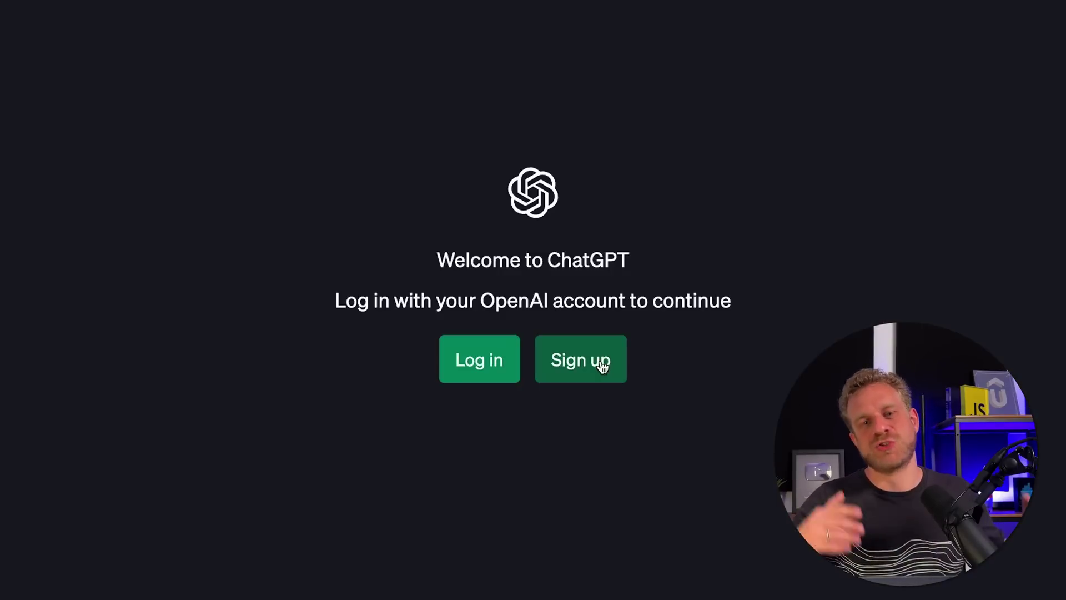
click(602, 367)
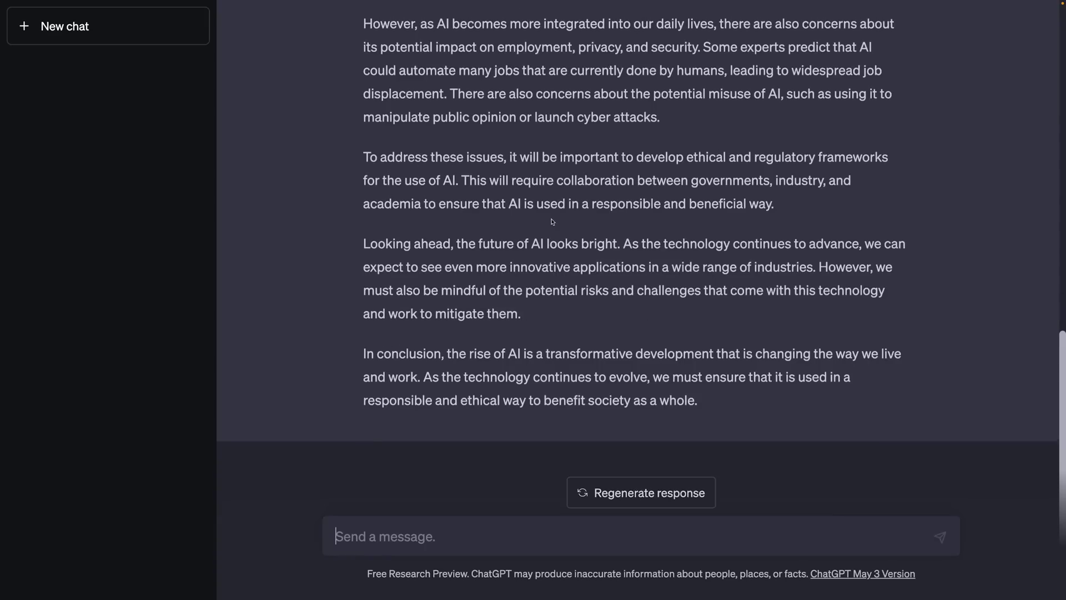
scroll(552, 221, up, 15)
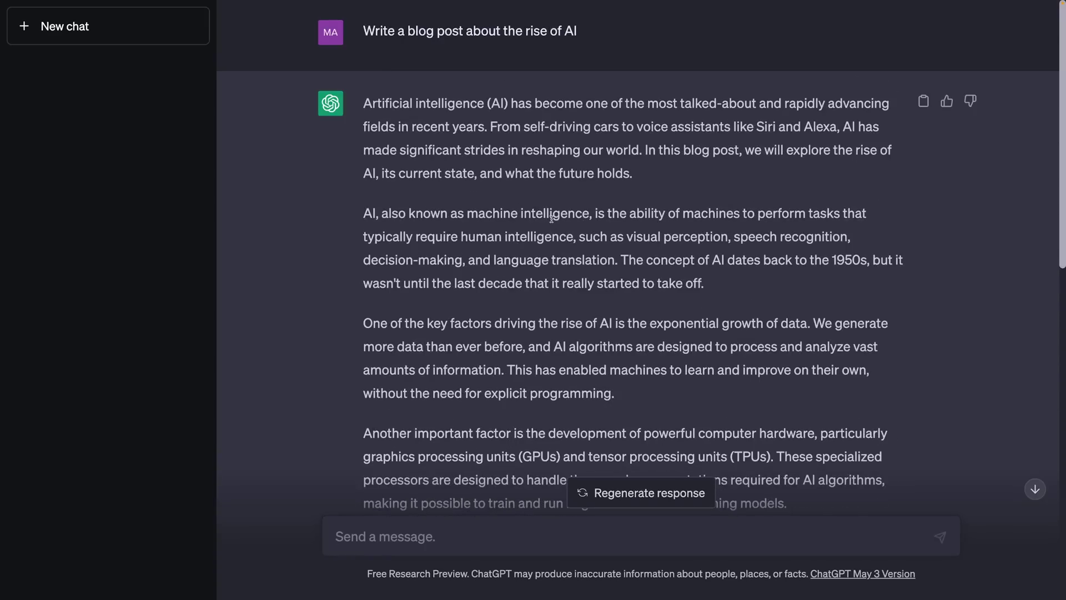
scroll(551, 217, down, 15)
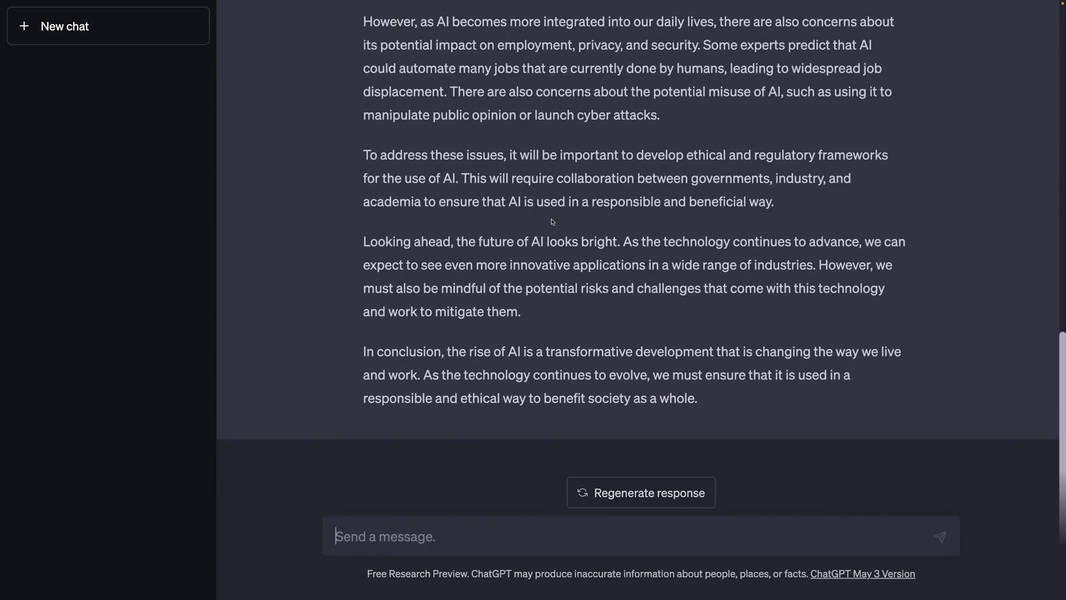
Ask ChatGPT to summarize the blog post for an email to a colleague and review the summary.
click(567, 530)
text(Summarize this text for an email to my colleague M)
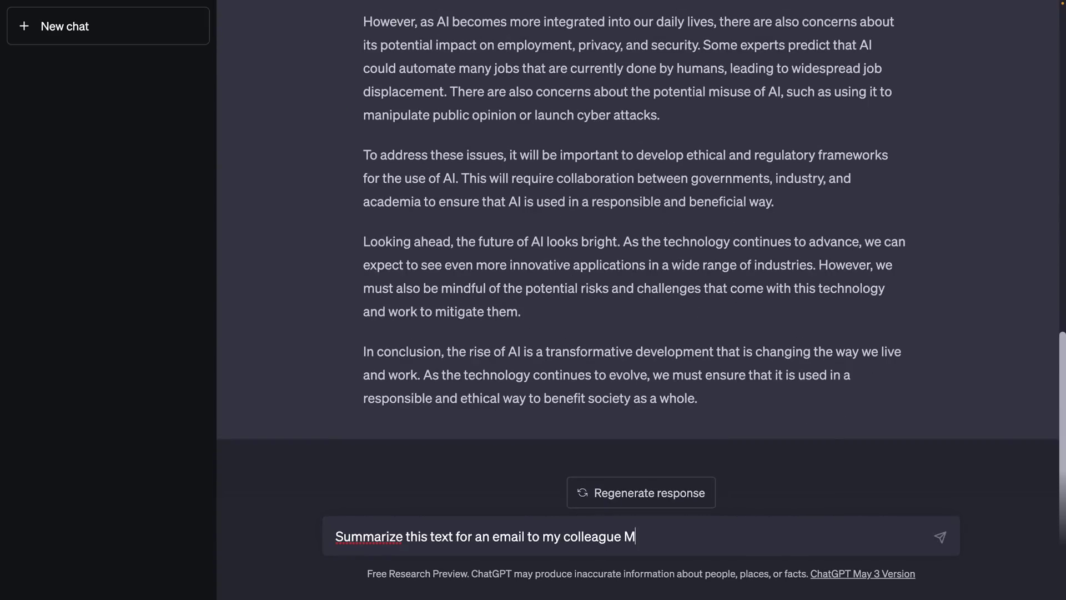
text(ichael)
key(Return)
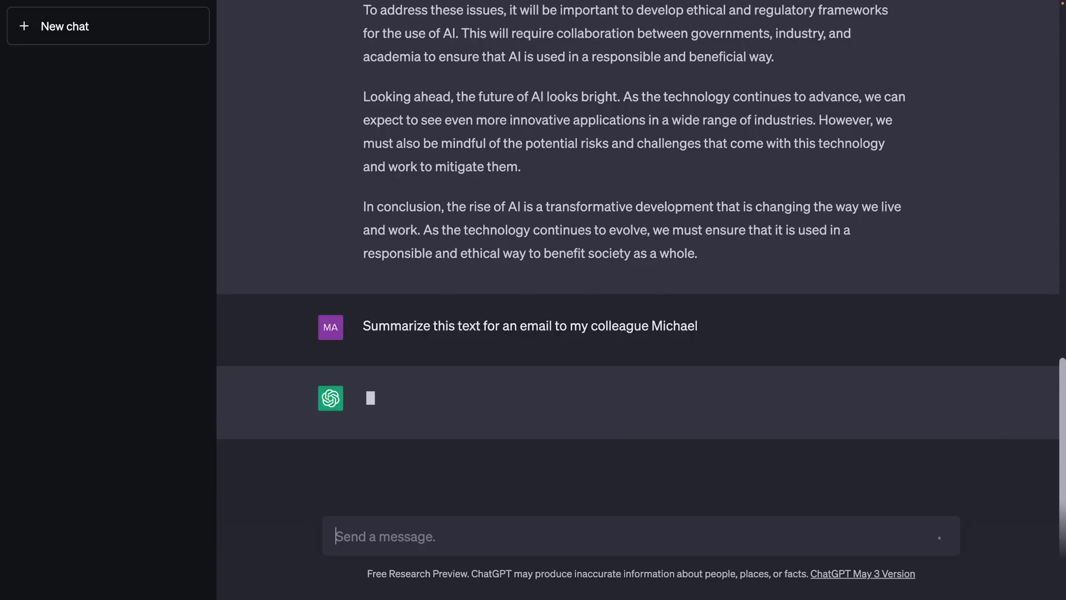
scroll(560, 217, up, 8)
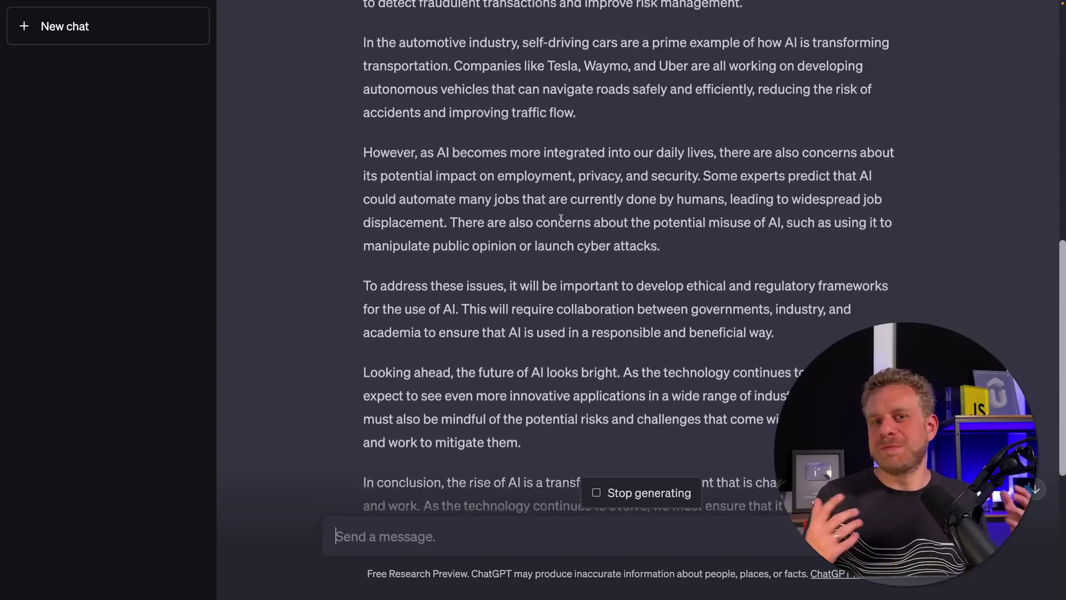
scroll(561, 217, up, 7)
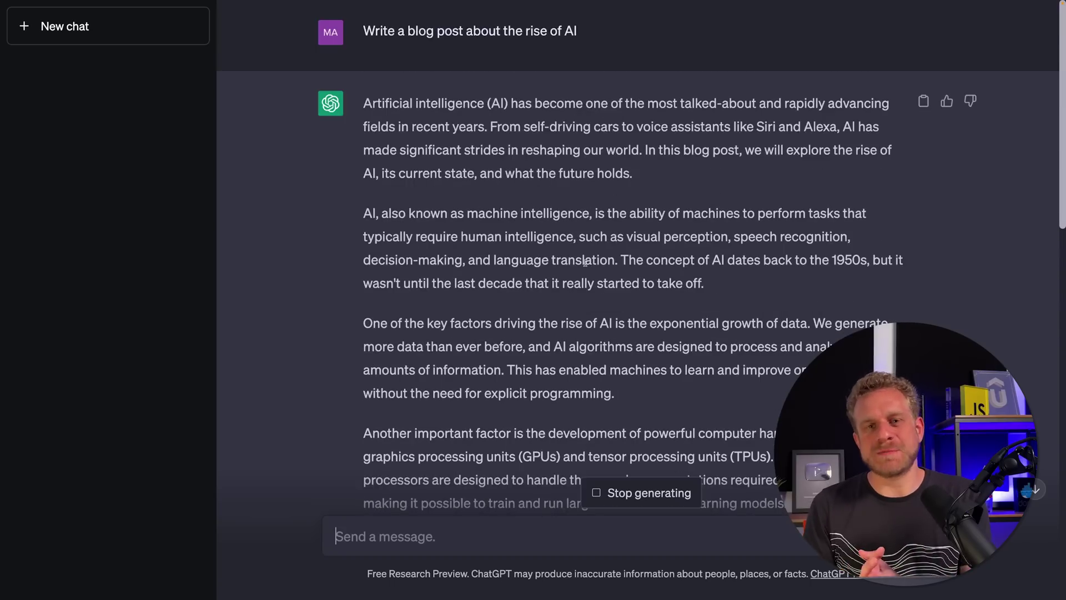
scroll(585, 261, down, 15)
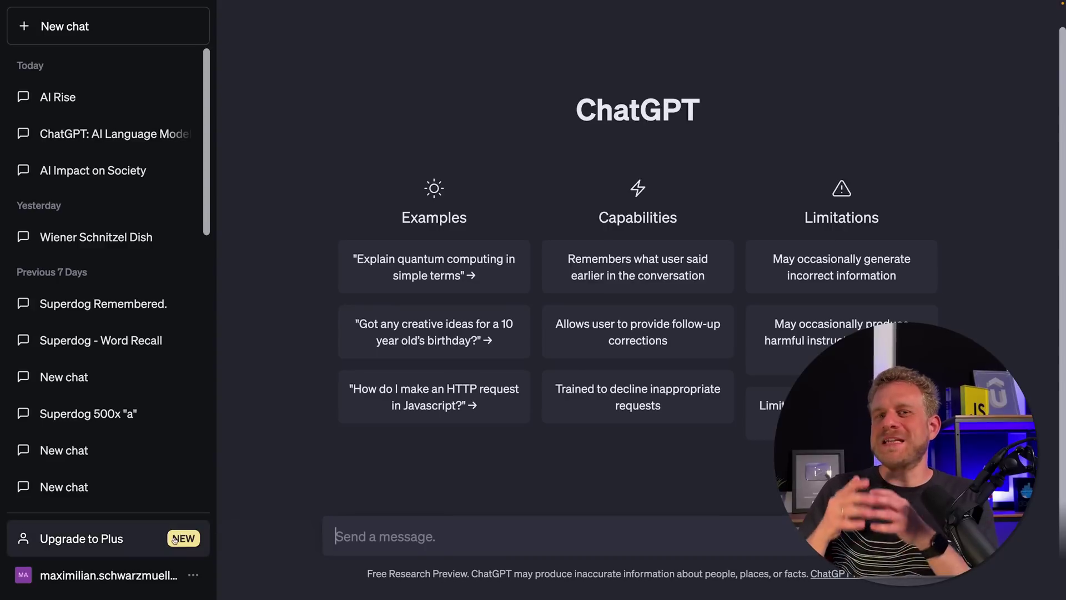
Check the Upgrade to Plus plan options, then scroll through the GPT-4 essay and email reply.
click(175, 539)
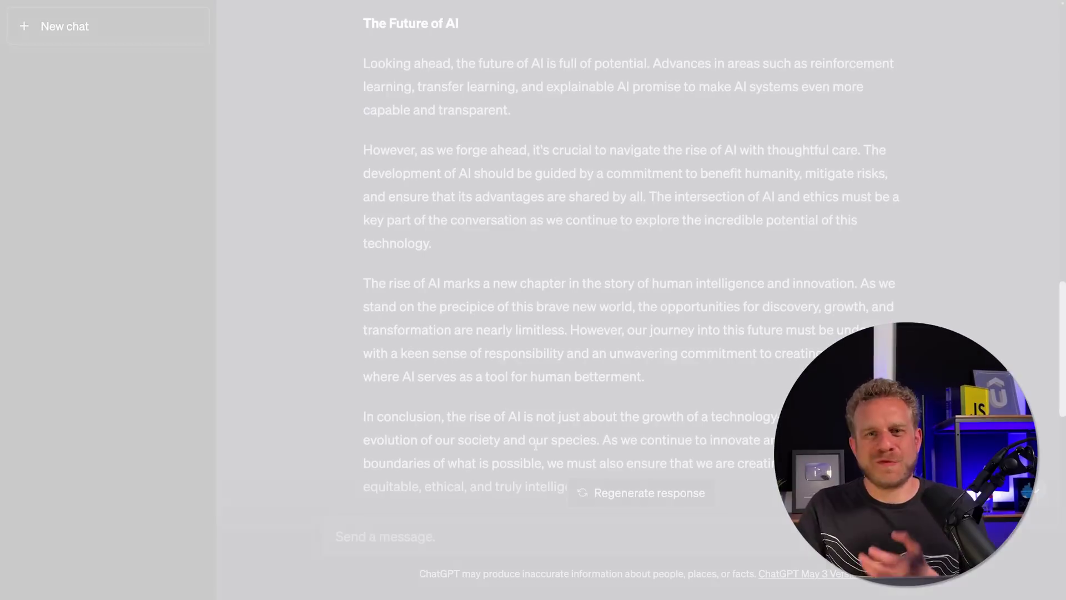
scroll(536, 449, up, 10)
scroll(536, 449, up, 10)
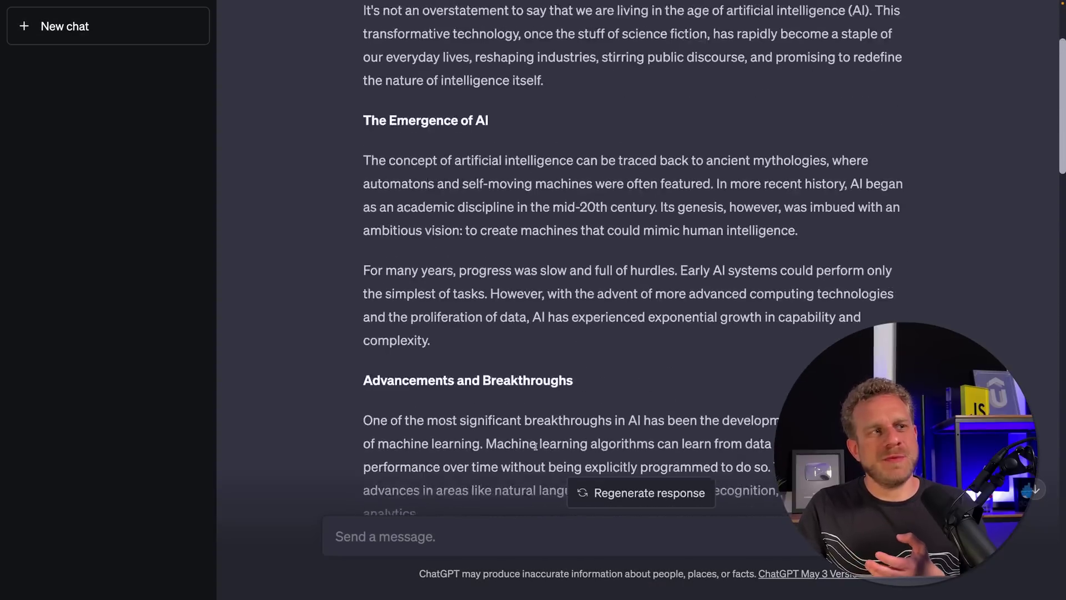
scroll(535, 446, down, 13)
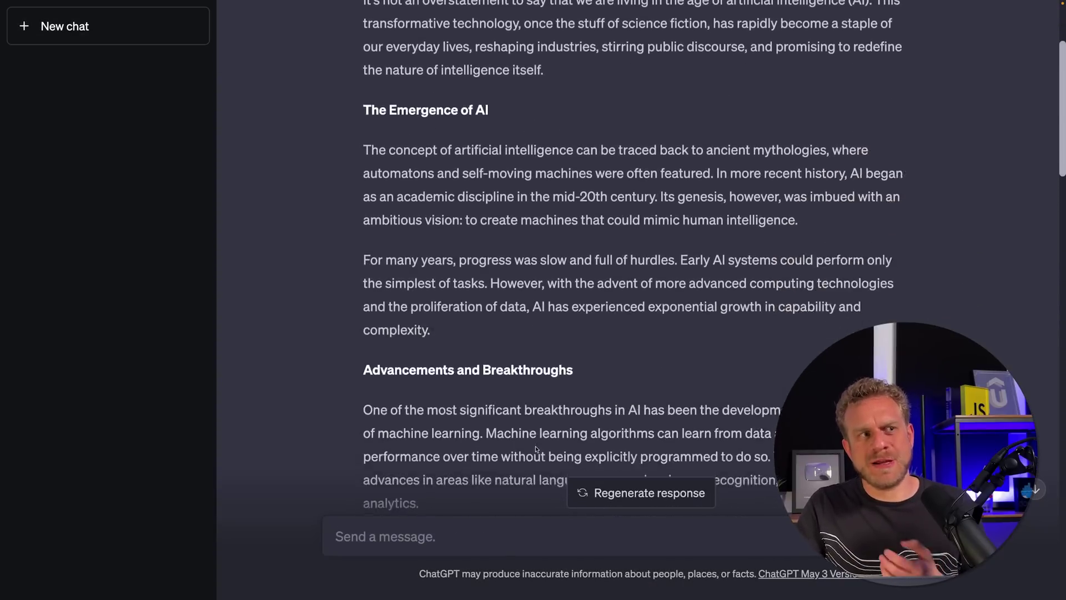
scroll(536, 446, down, 15)
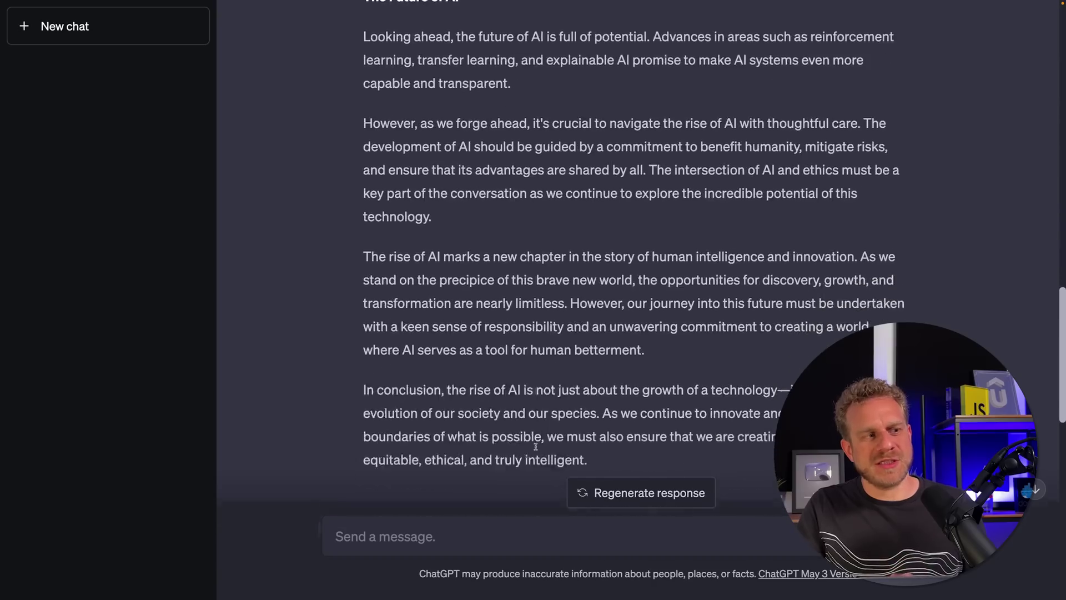
scroll(528, 349, down, 3)
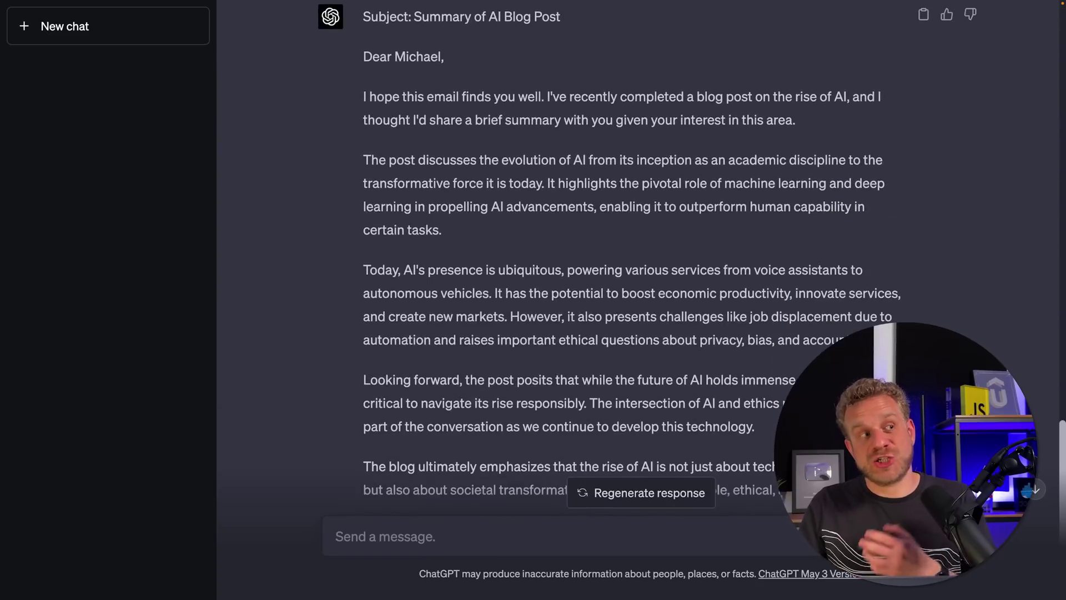
scroll(484, 409, down, 4)
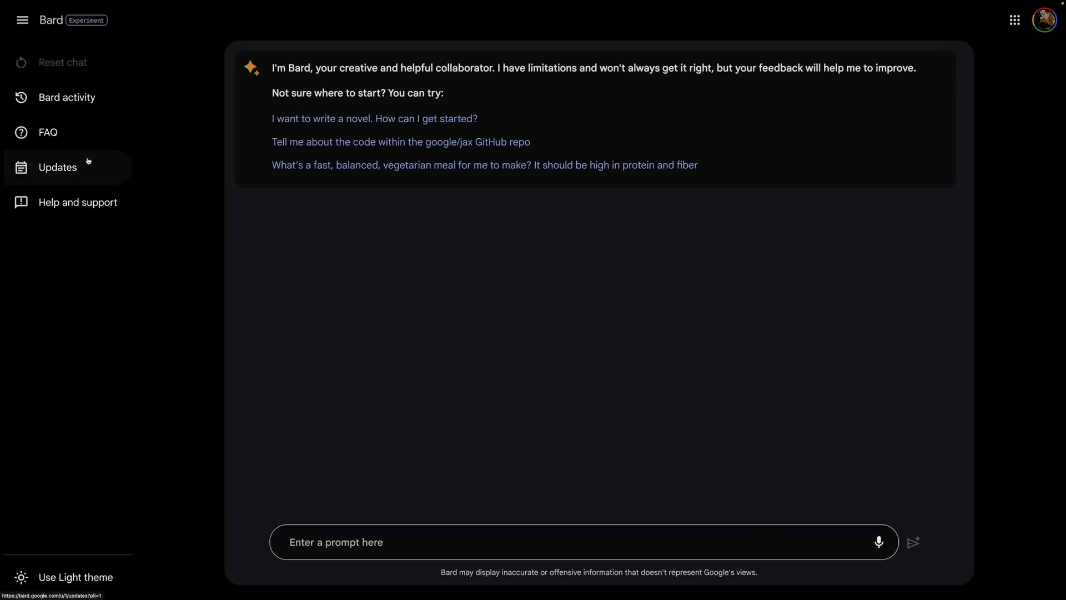
Browse the Bard experiment updates page.
click(71, 174)
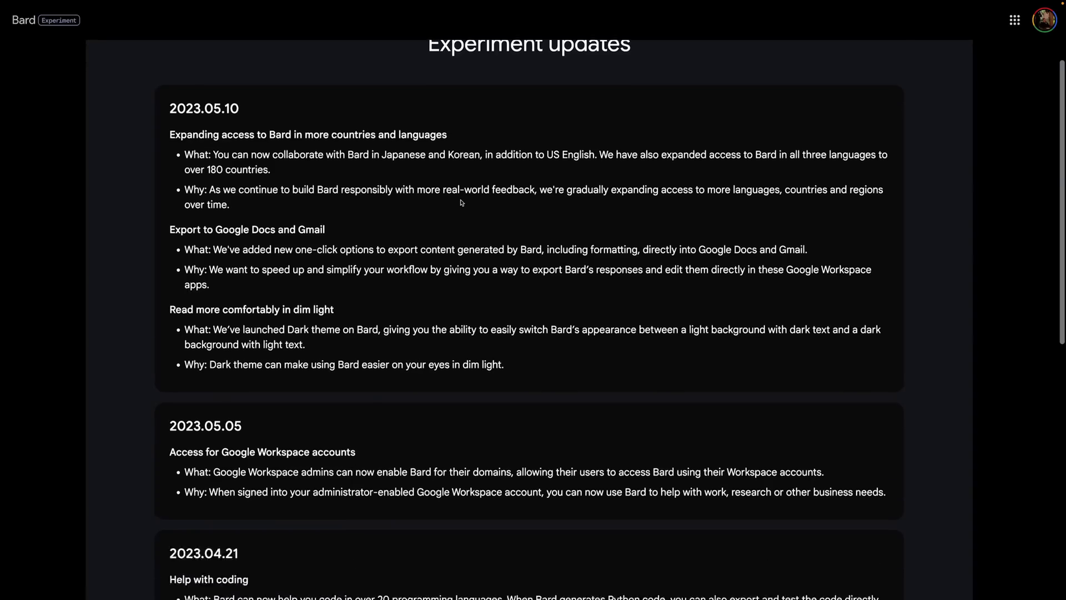
scroll(458, 203, down, 7)
scroll(460, 202, down, 3)
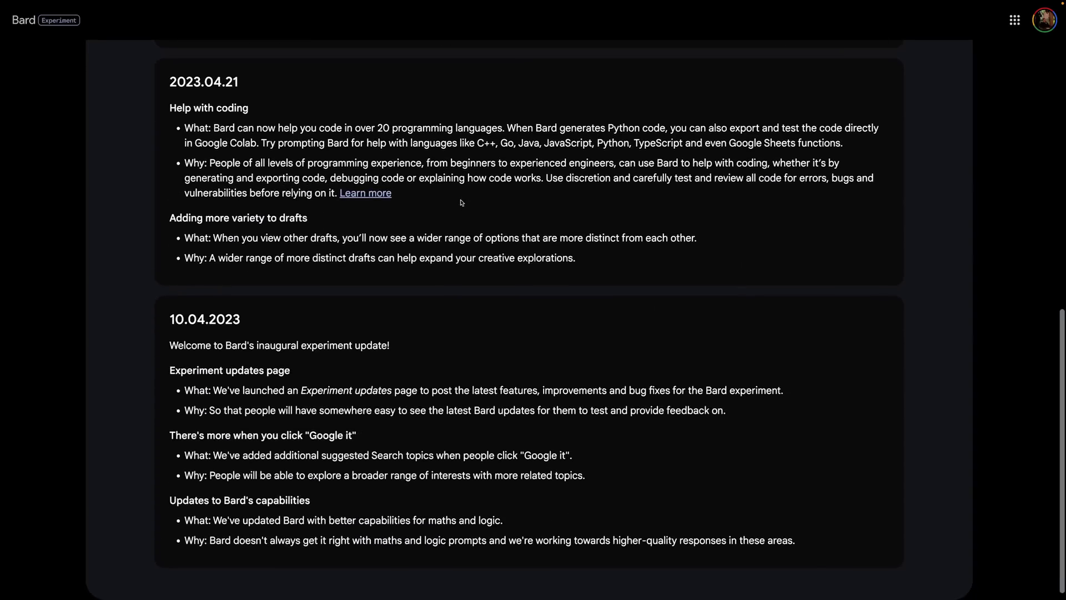
scroll(461, 202, up, 10)
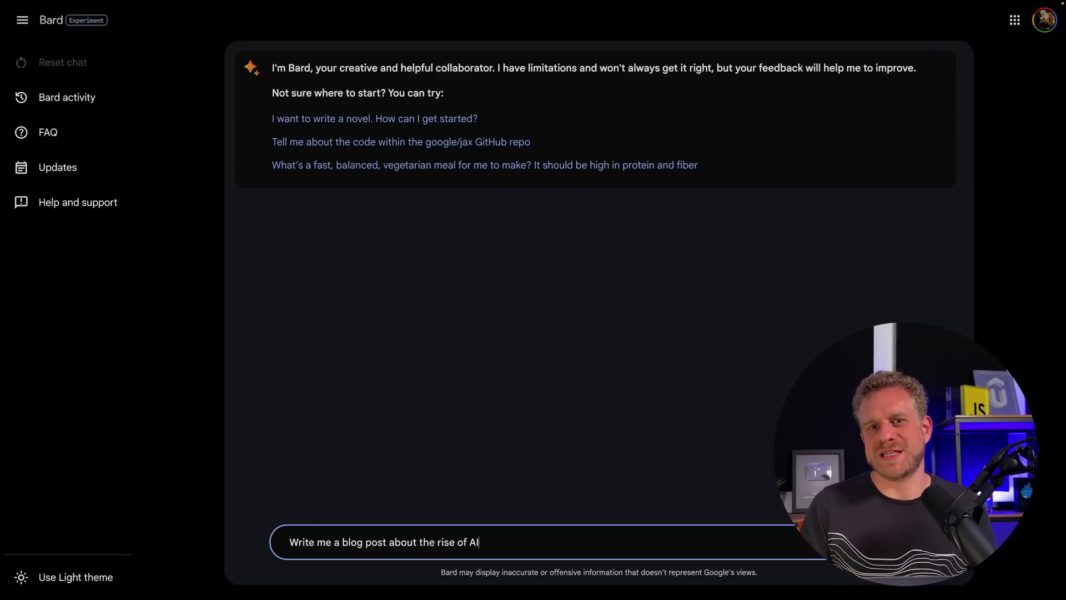
Send Bard 'Write me a blog post about the rise of AI' and read its cited answer.
key(Return)
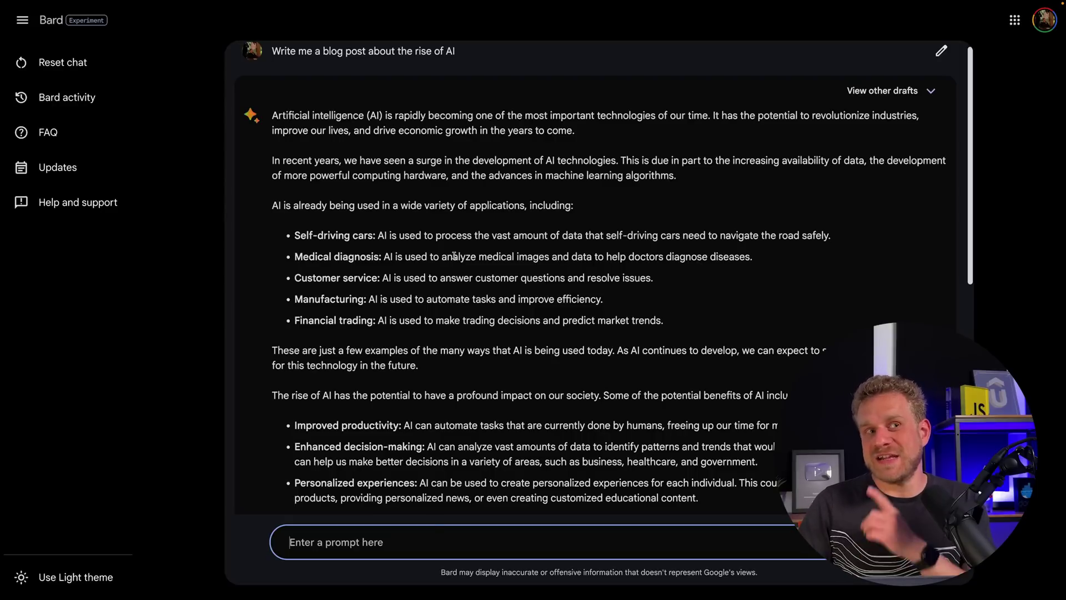
scroll(540, 274, down, 7)
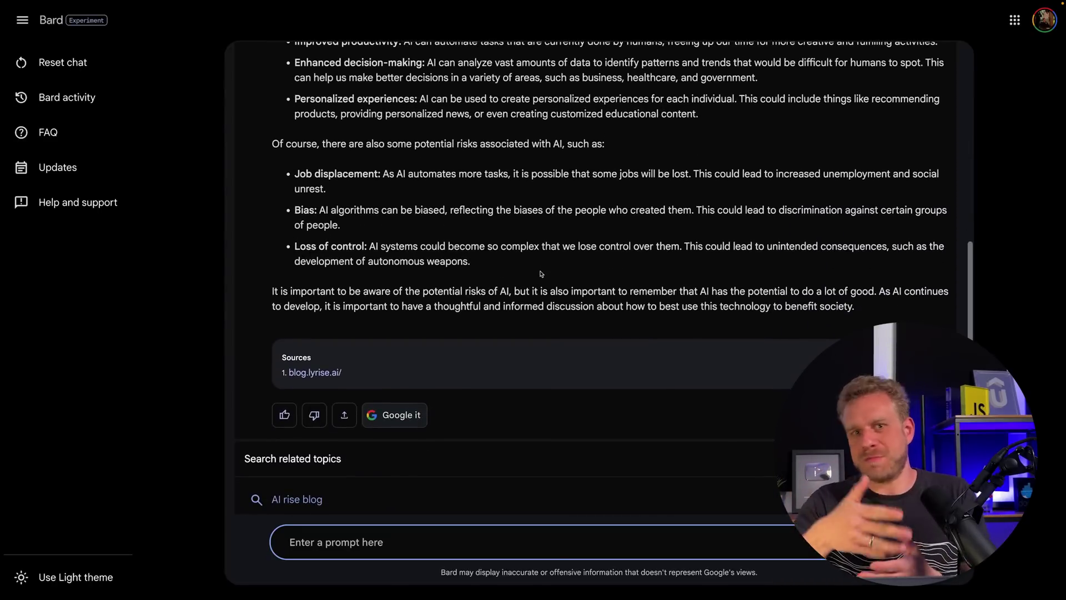
scroll(753, 183, up, 7)
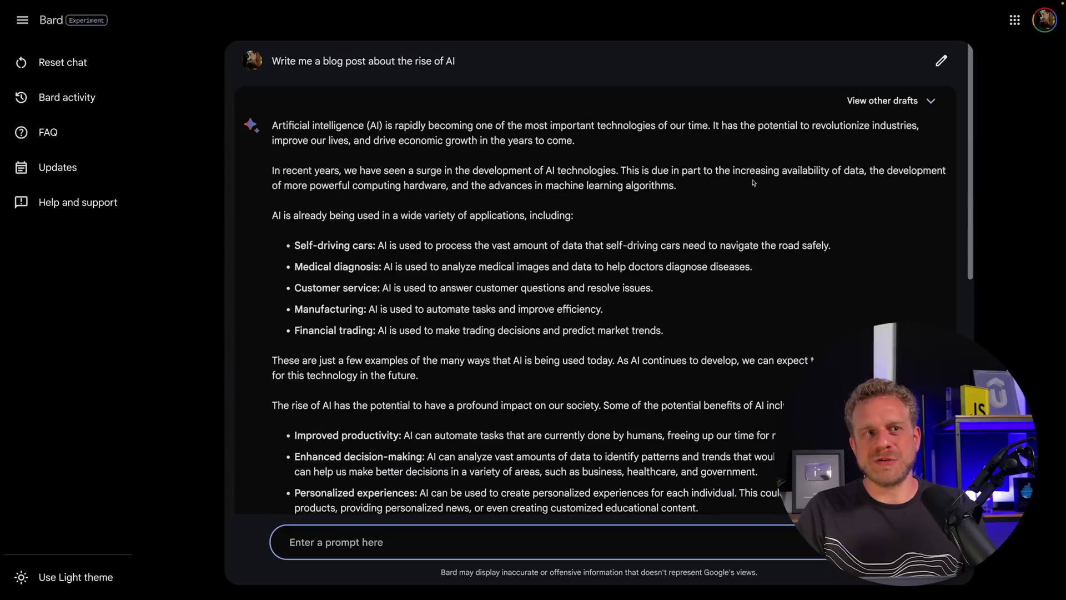
Reveal Bard's alternative drafts and switch between Drafts 1, 2 and 3 of the blog post.
click(900, 100)
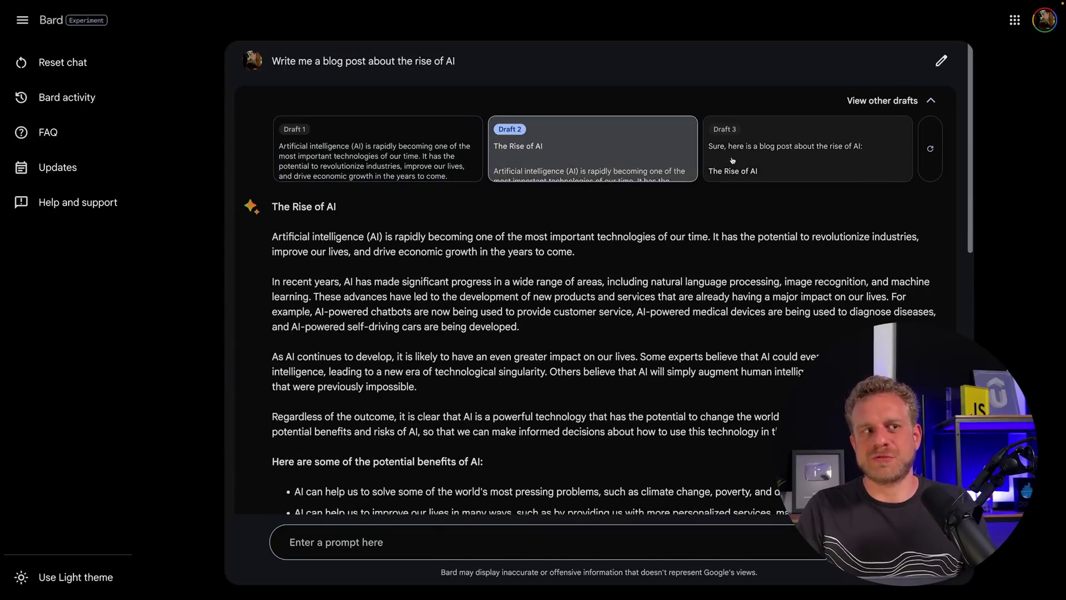
click(805, 150)
click(591, 152)
click(378, 150)
click(589, 155)
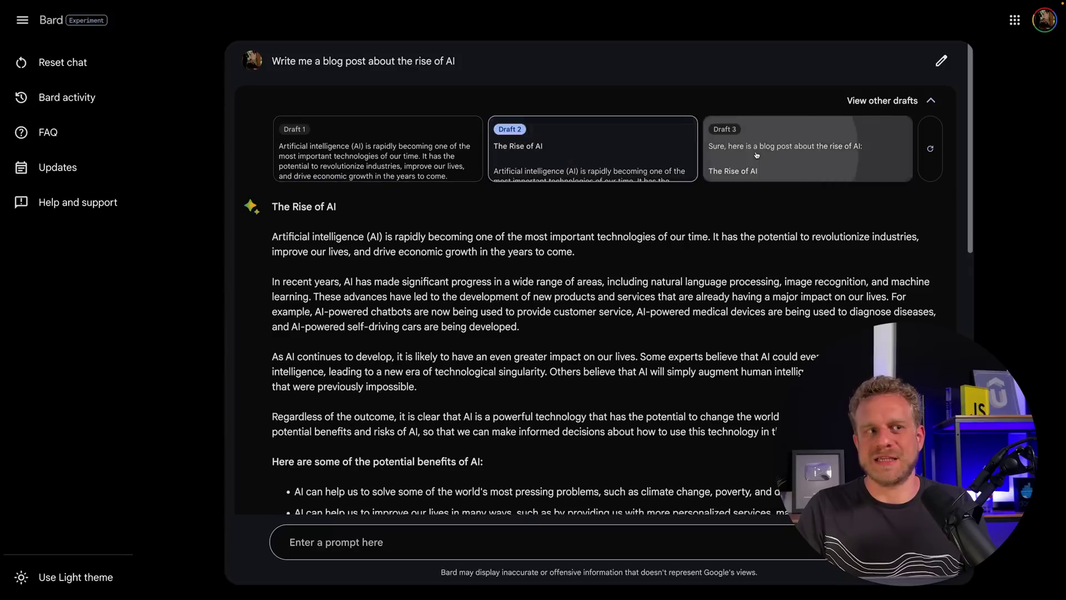
click(756, 155)
click(636, 149)
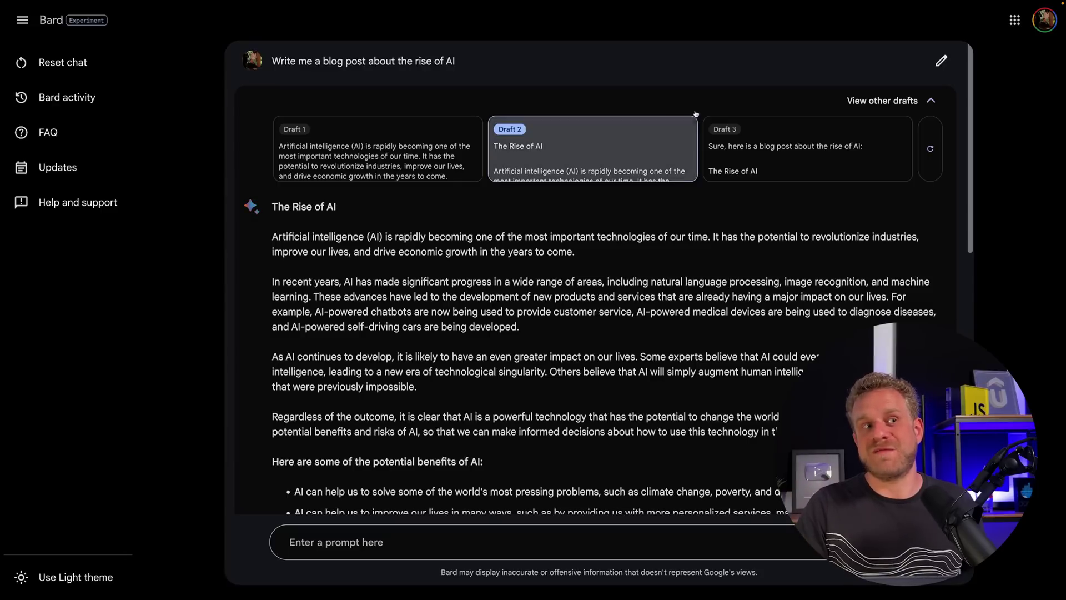
click(777, 152)
click(611, 153)
click(465, 168)
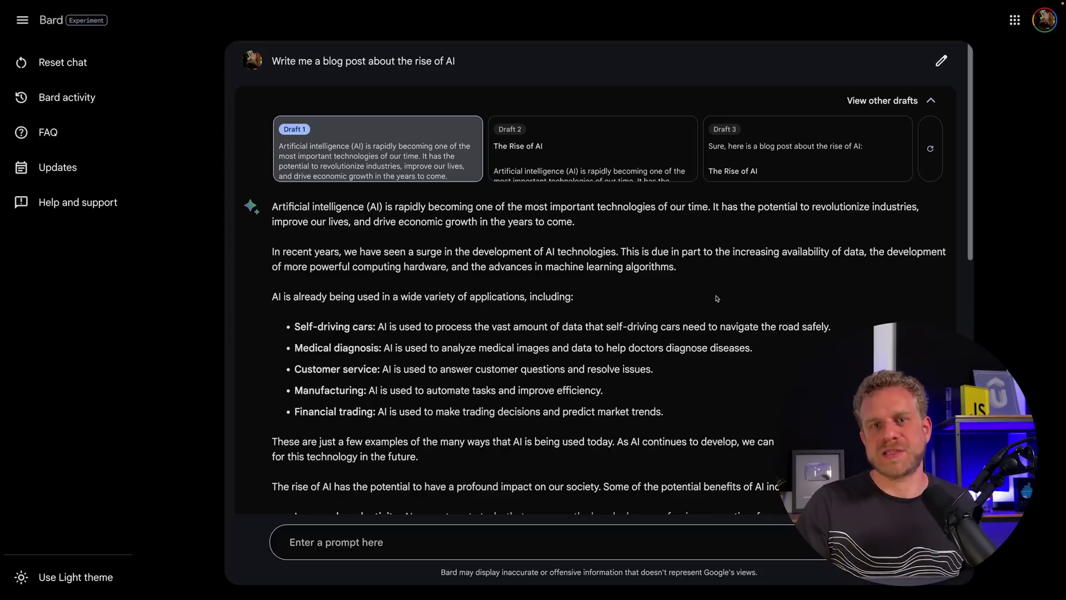
Read through the full text of Draft 1 and Draft 3 to compare them.
scroll(733, 267, down, 15)
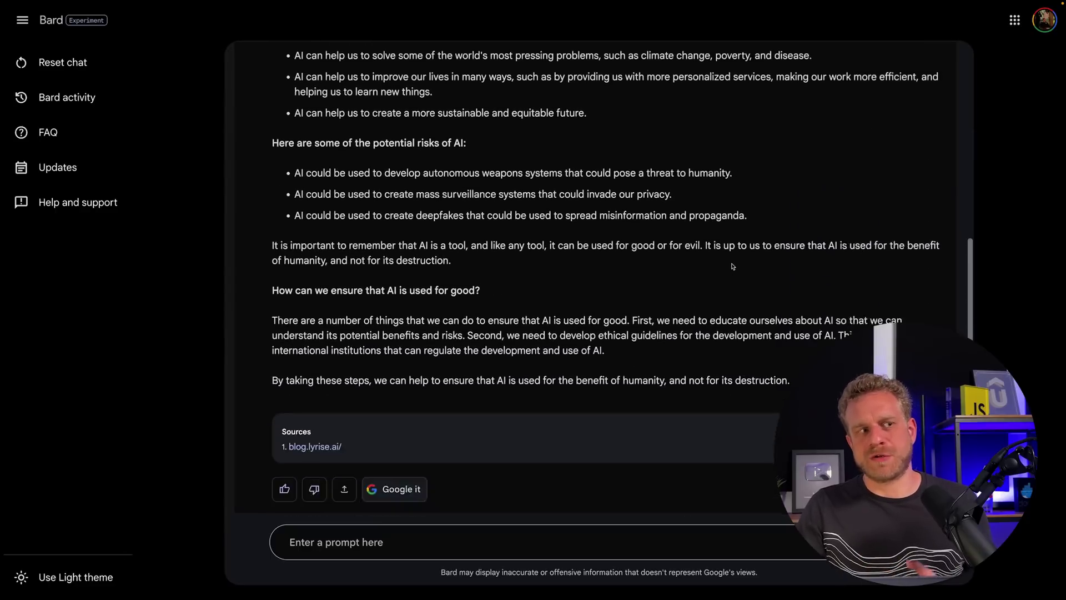
scroll(733, 267, down, 2)
scroll(733, 267, up, 15)
click(749, 153)
scroll(752, 284, down, 4)
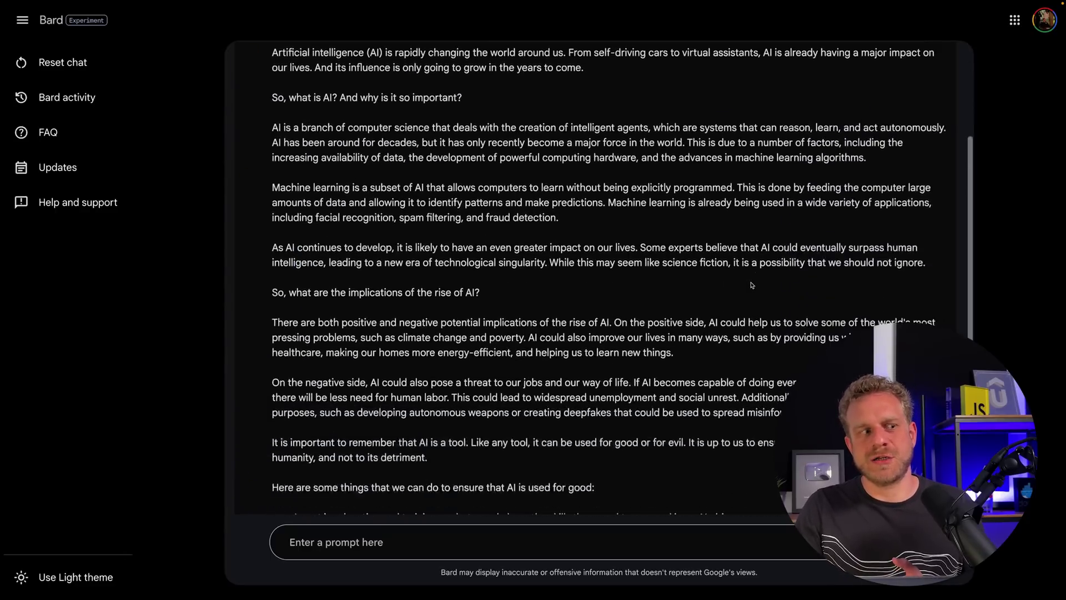
scroll(751, 285, down, 6)
scroll(751, 285, up, 8)
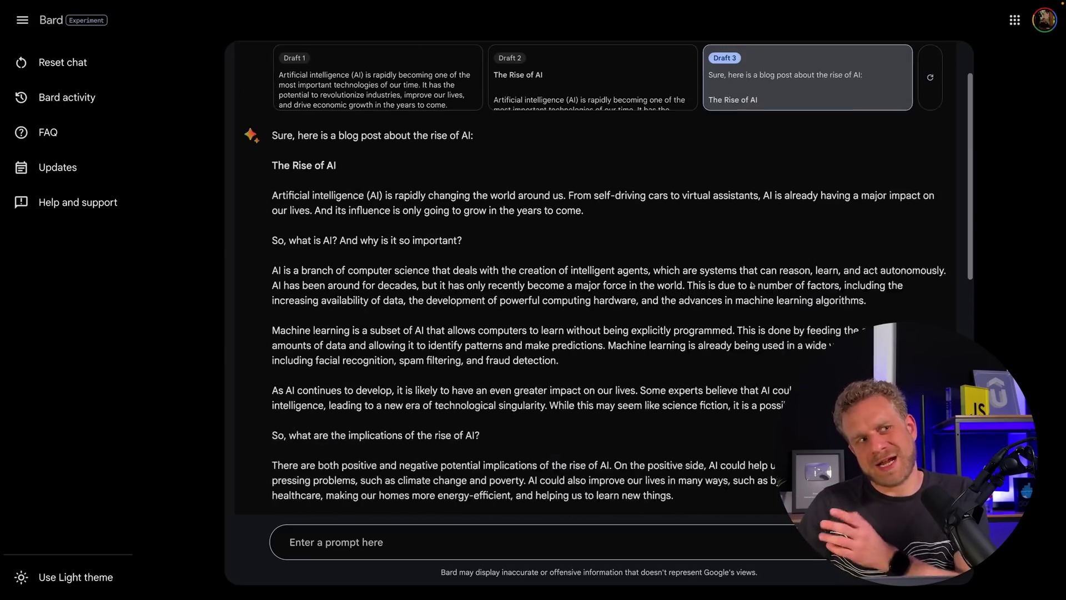
scroll(753, 285, up, 2)
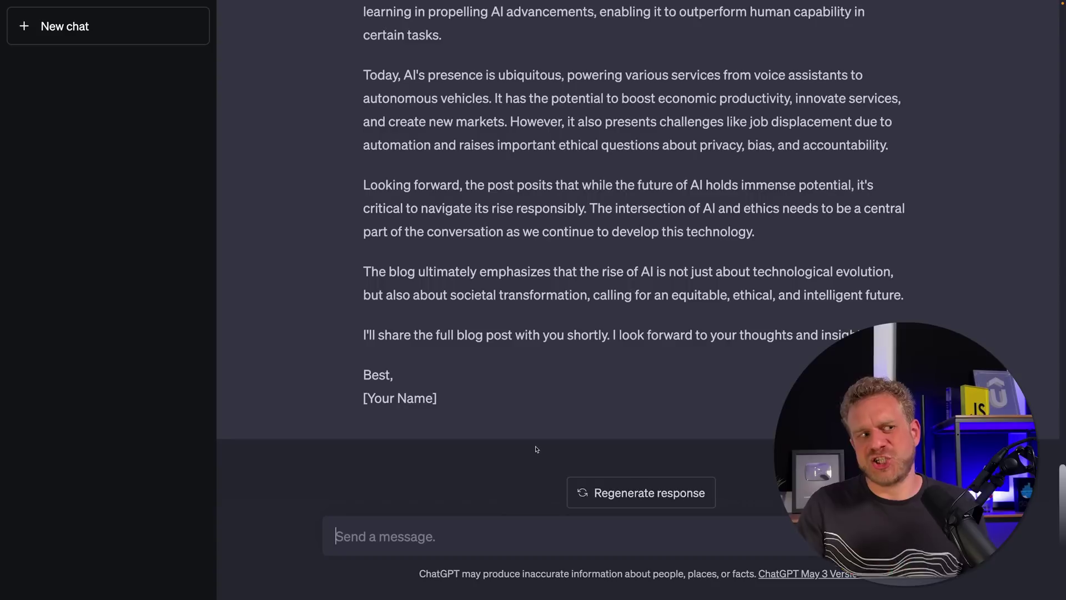
scroll(537, 448, up, 10)
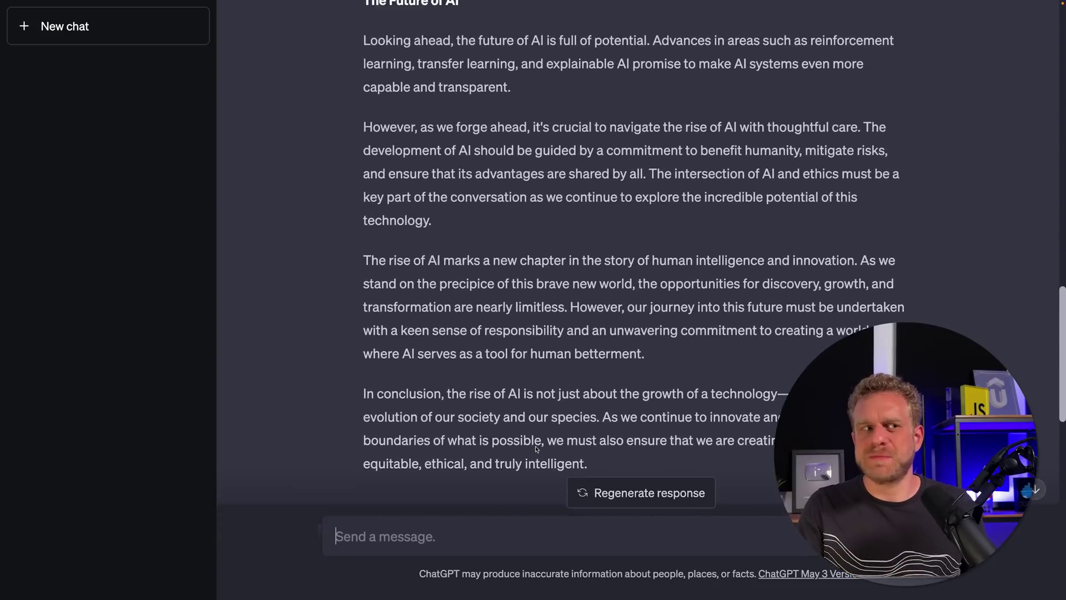
scroll(536, 449, up, 12)
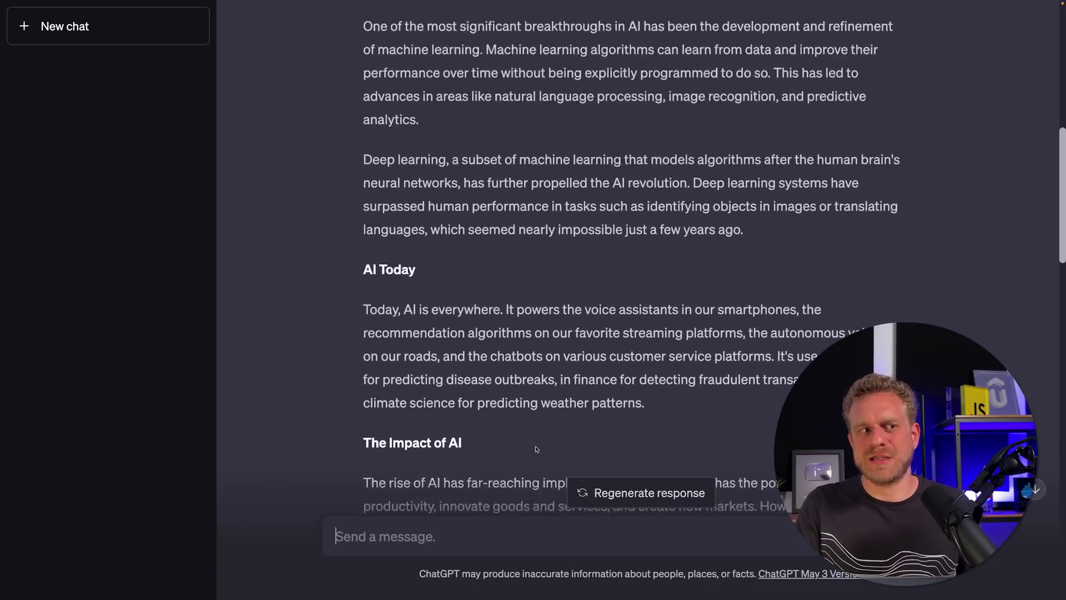
scroll(536, 448, up, 10)
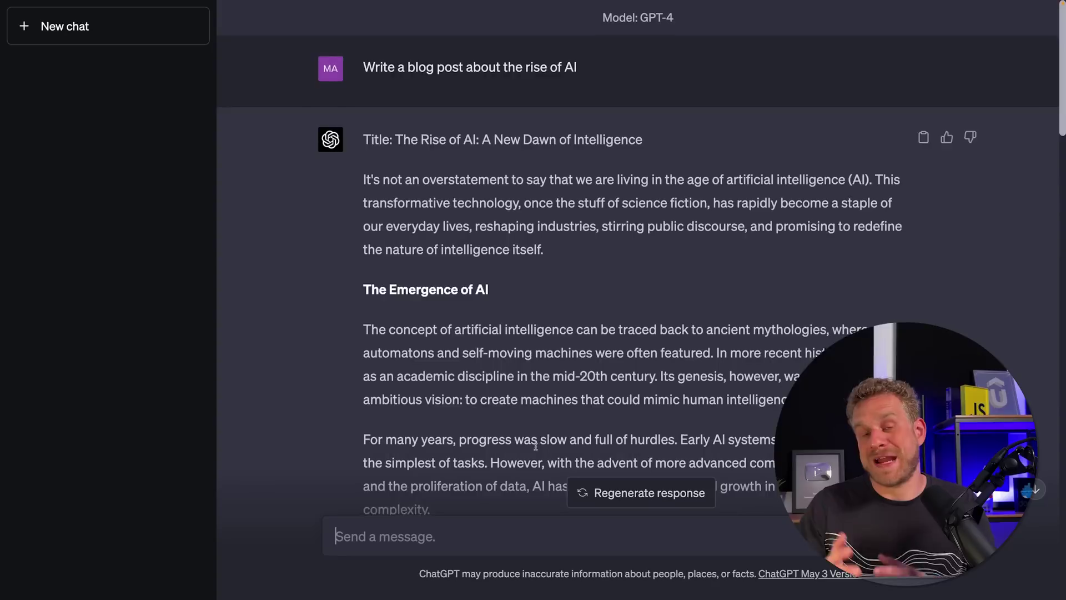
scroll(536, 446, down, 20)
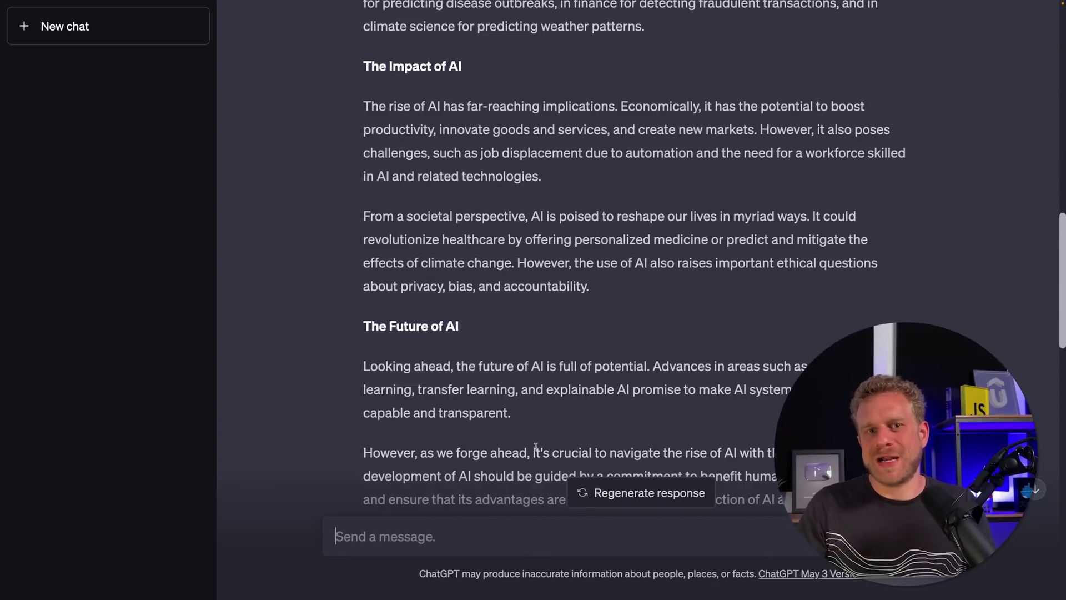
scroll(536, 446, down, 5)
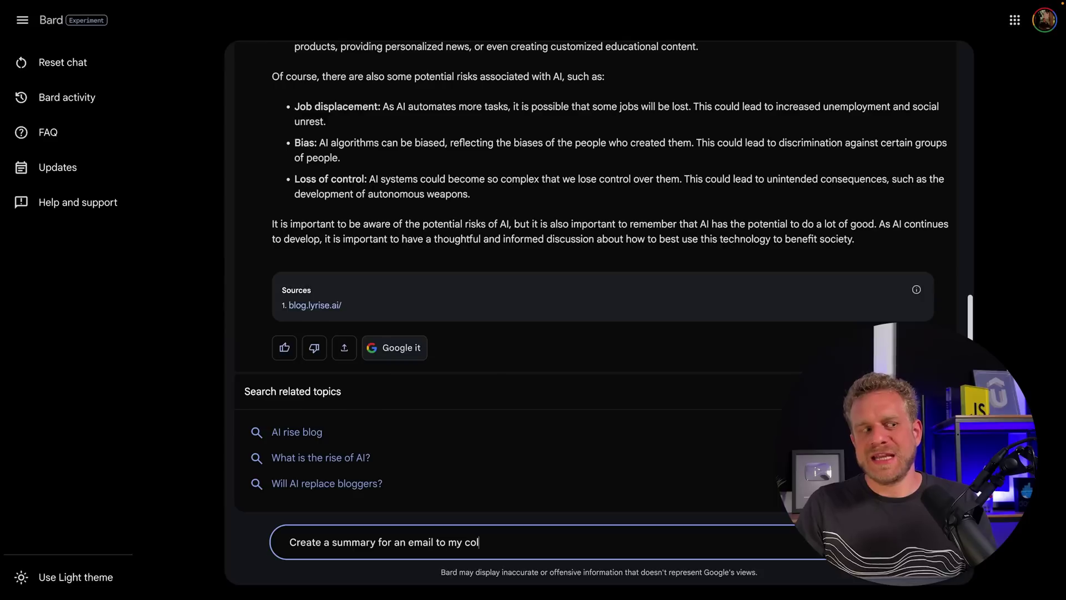
Send Bard the email-summary request and read its 'Meeting on the new project' email.
text(league Mi)
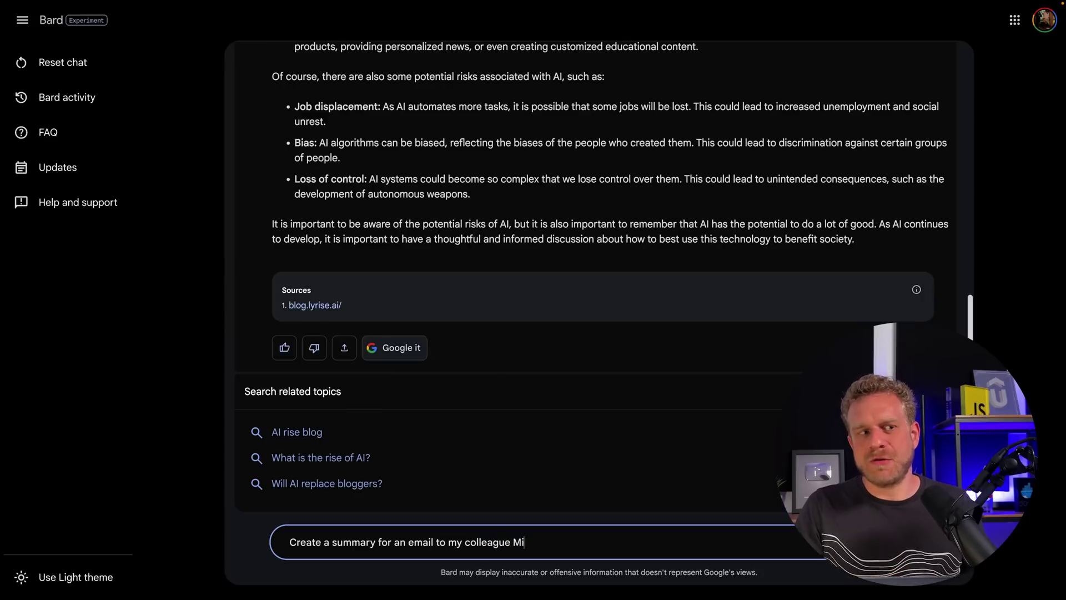
text(chael)
key(Return)
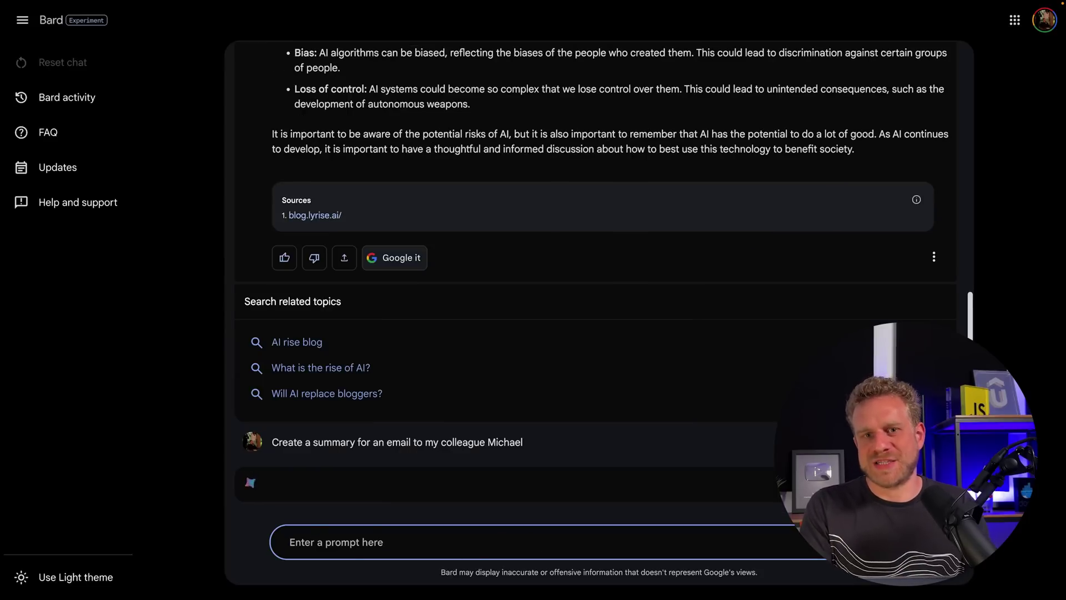
scroll(821, 289, up, 10)
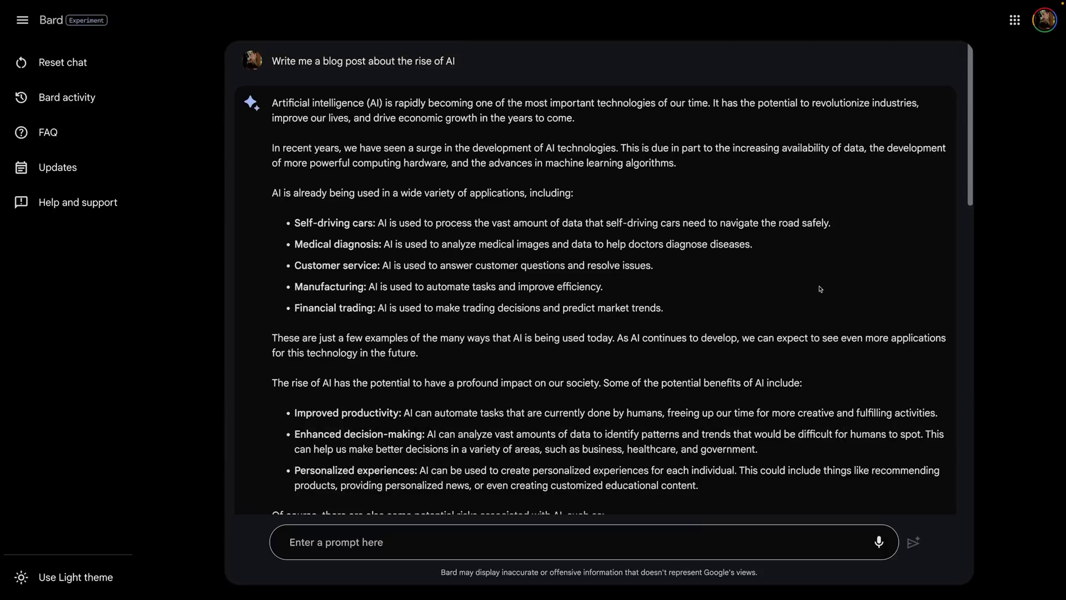
scroll(821, 289, down, 15)
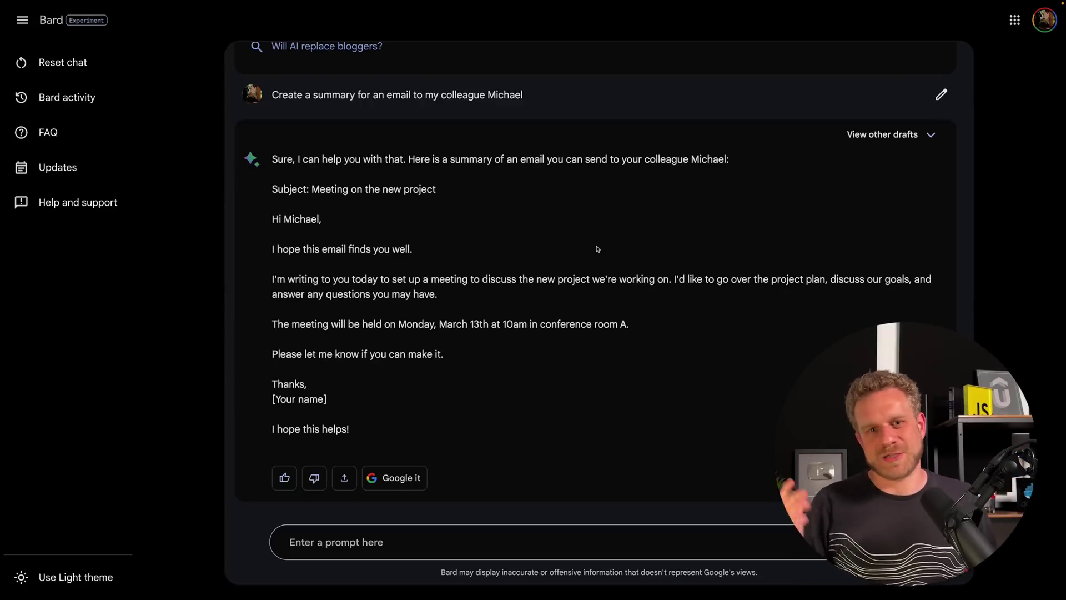
Resubmit the summarize-for-email prompt and compare Drafts 2 and 3 of Bard's summary.
click(884, 135)
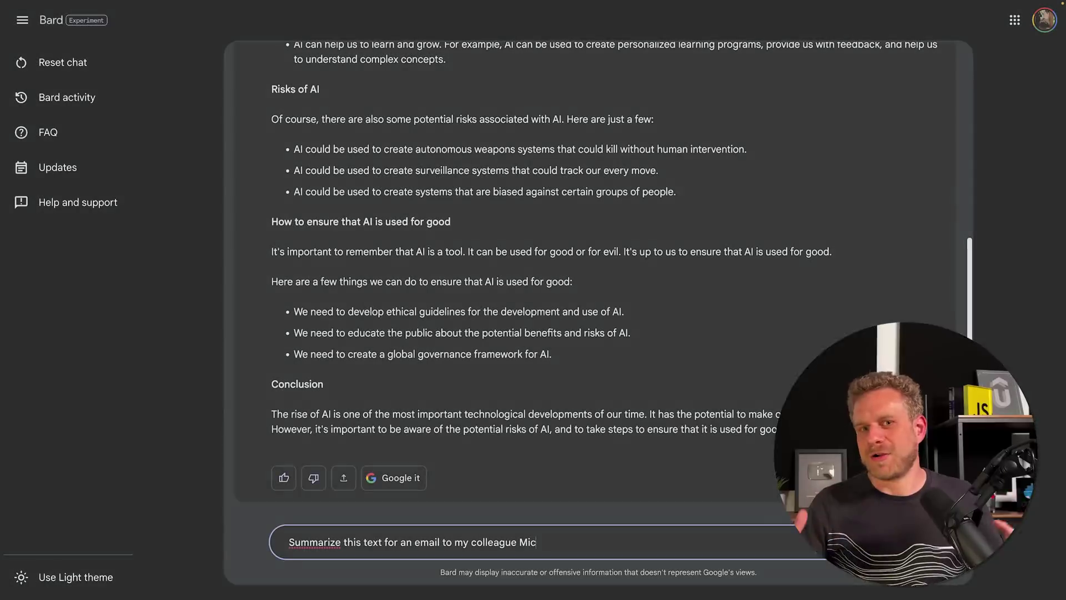
text(hael)
key(Return)
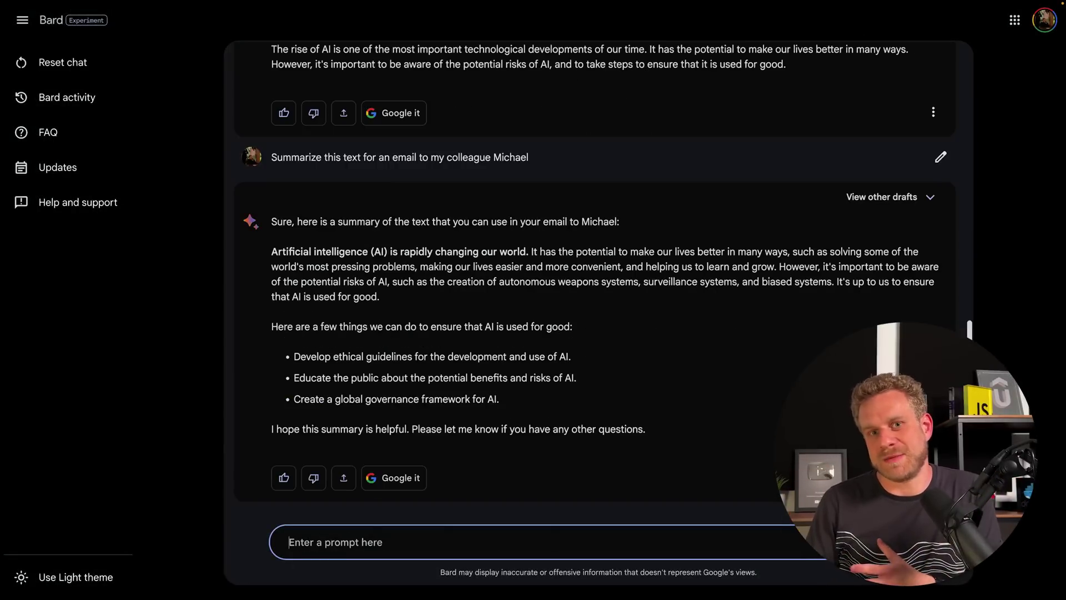
click(883, 198)
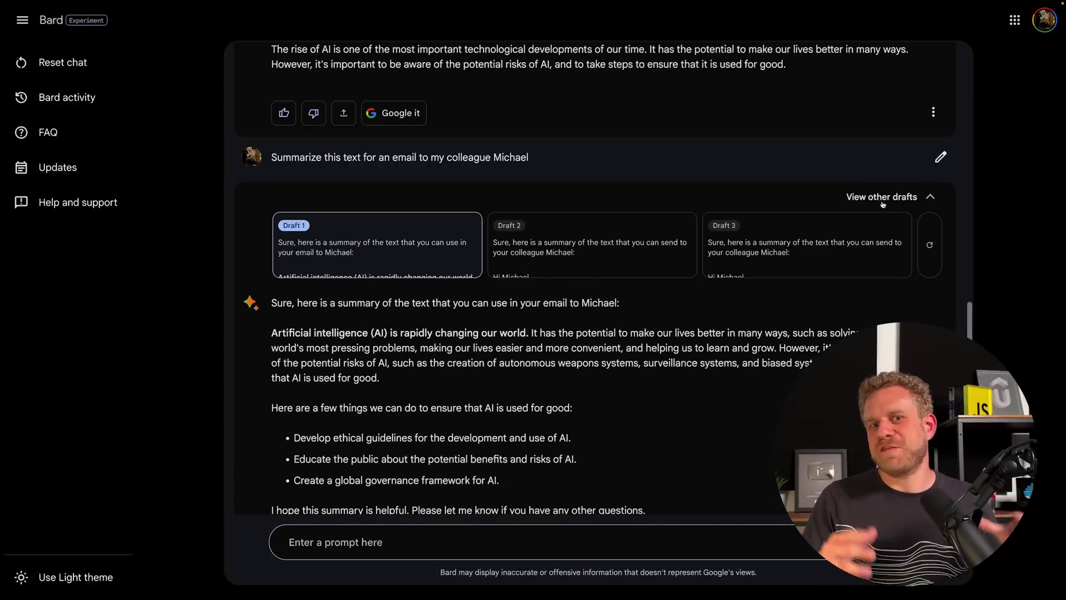
click(636, 262)
click(748, 259)
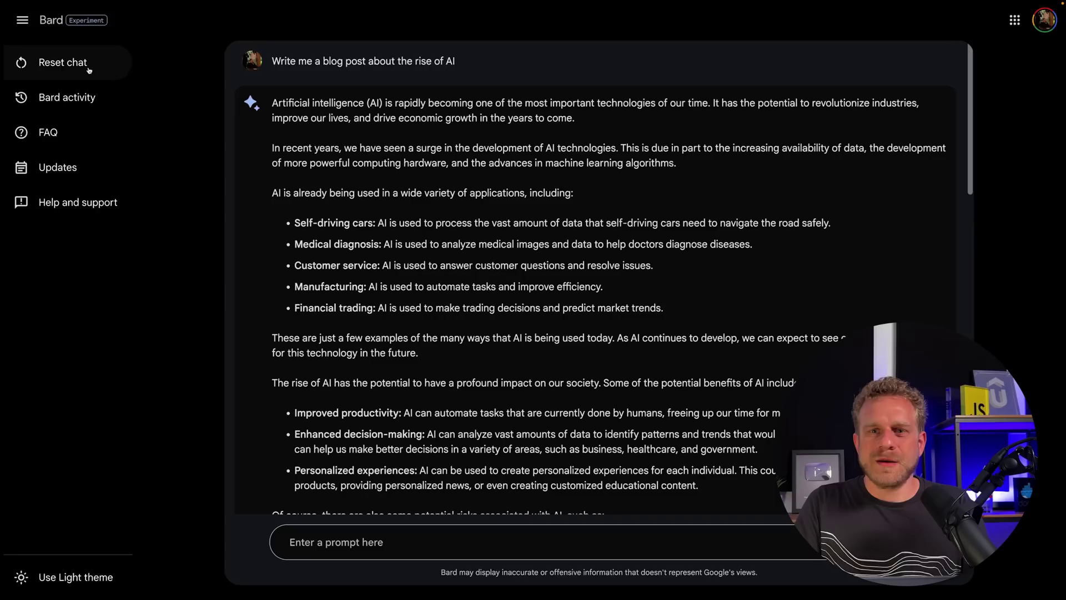
Reset the Bard chat, confirming the reset in the dialog.
click(62, 62)
click(681, 336)
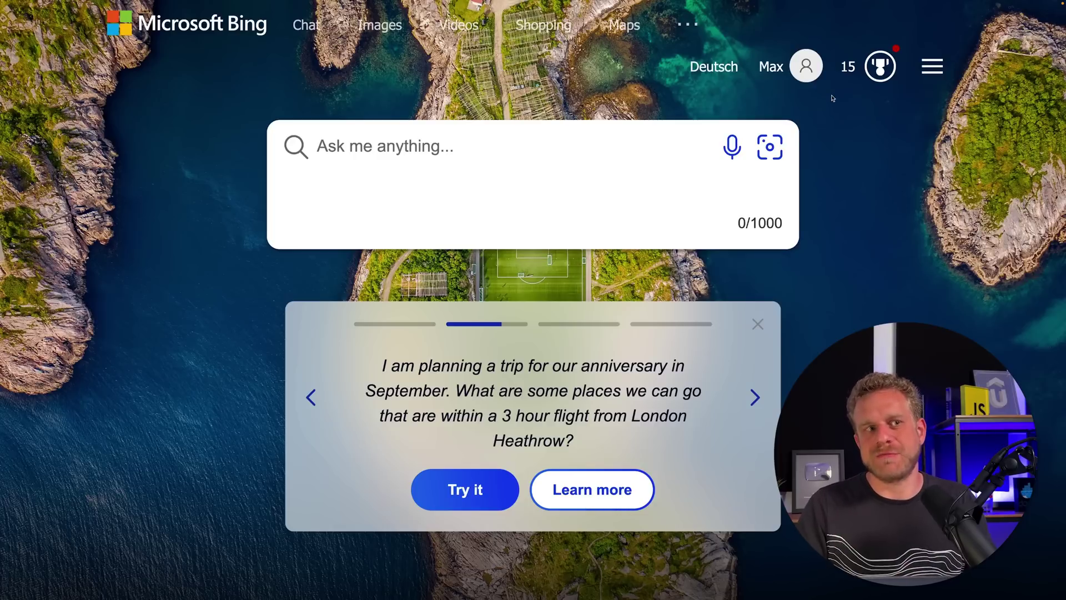
Ask Bing 'Write me a blog post about the rise of AI' from its search box.
click(637, 144)
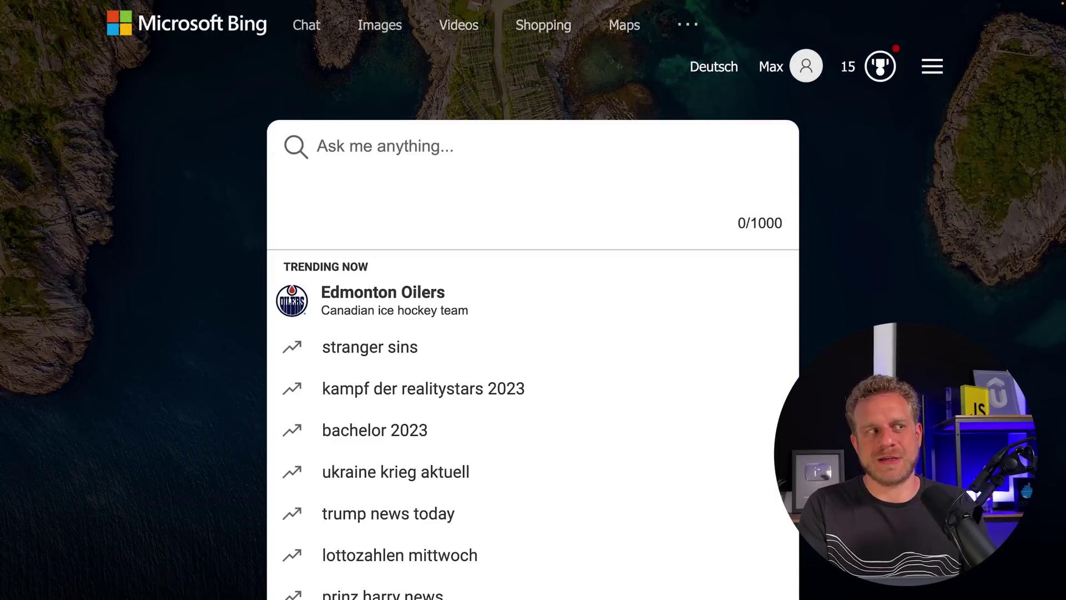
text(Write me a blog post)
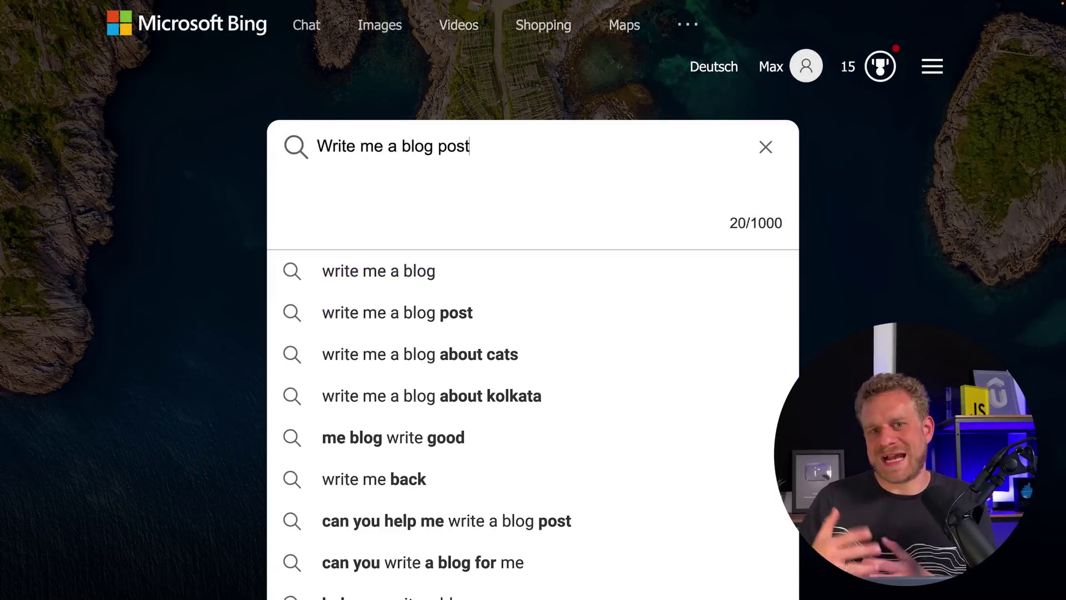
text( about the rise of AI)
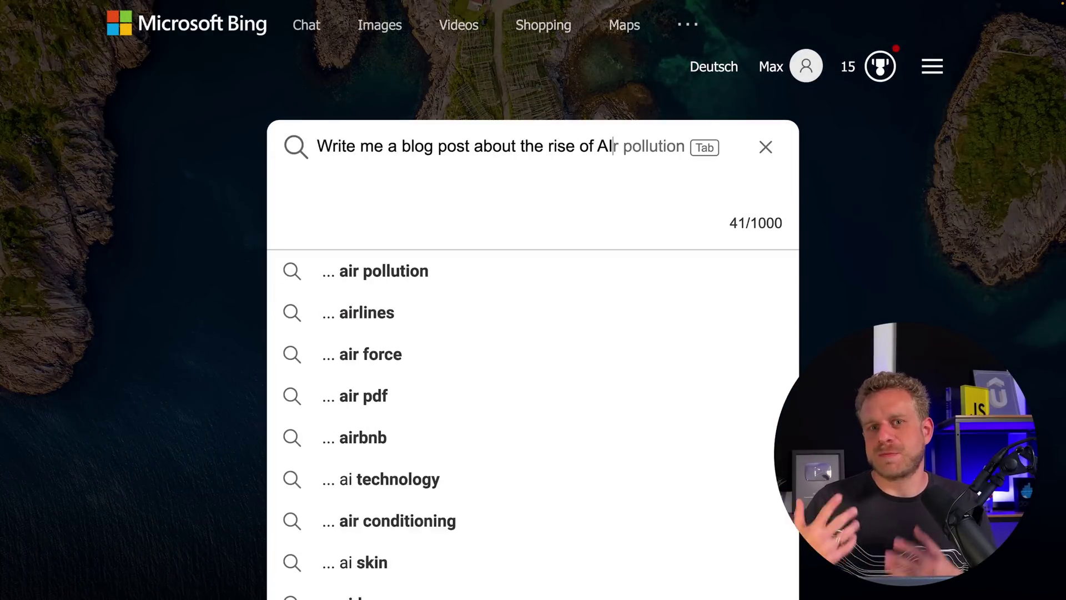
key(Return)
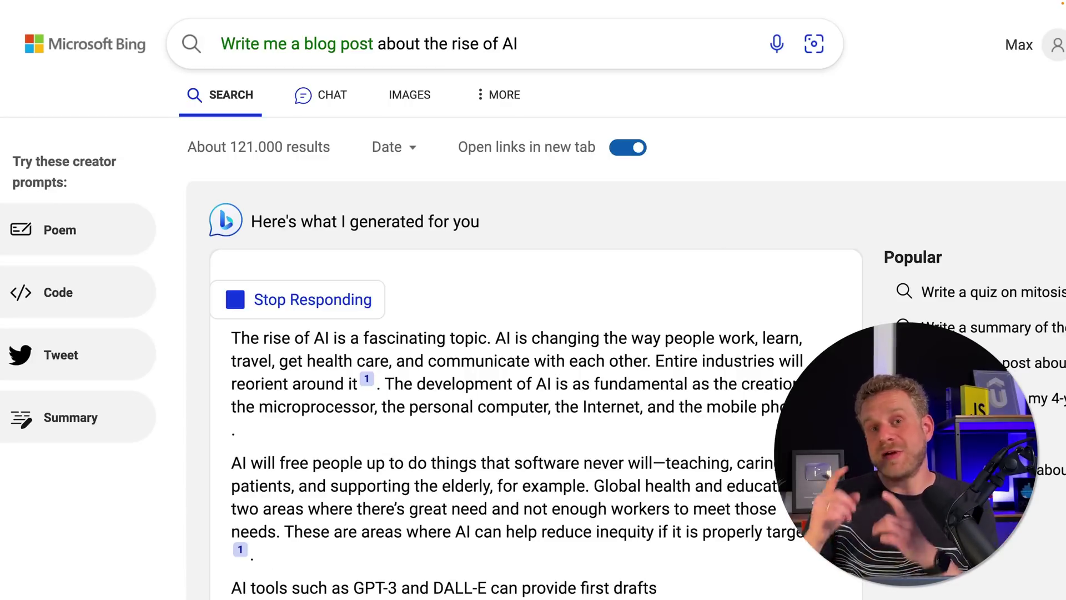
scroll(533, 300, down, 5)
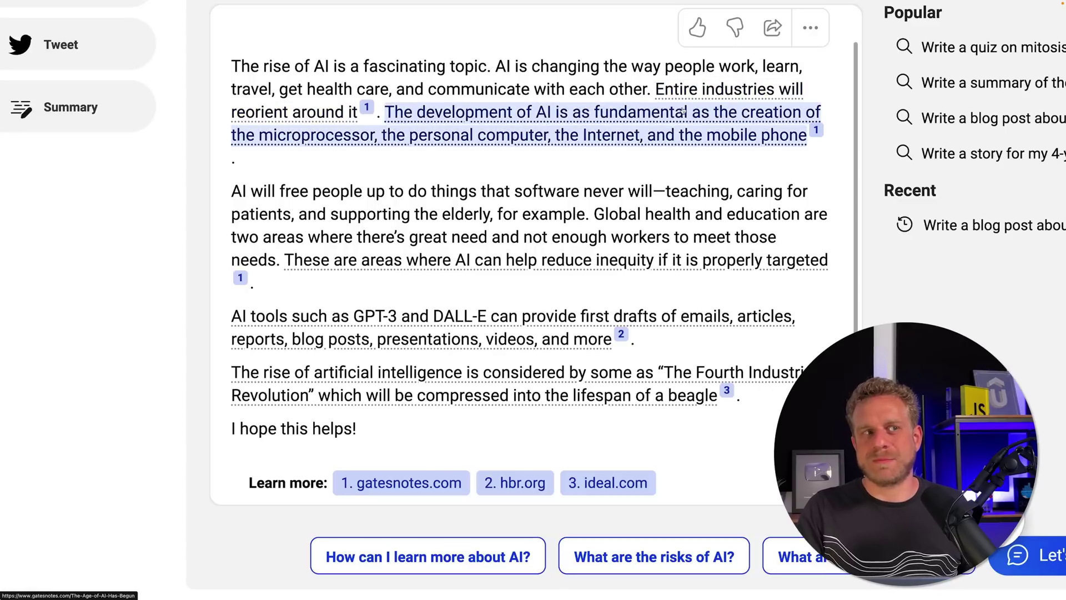
mouse_move(683, 112)
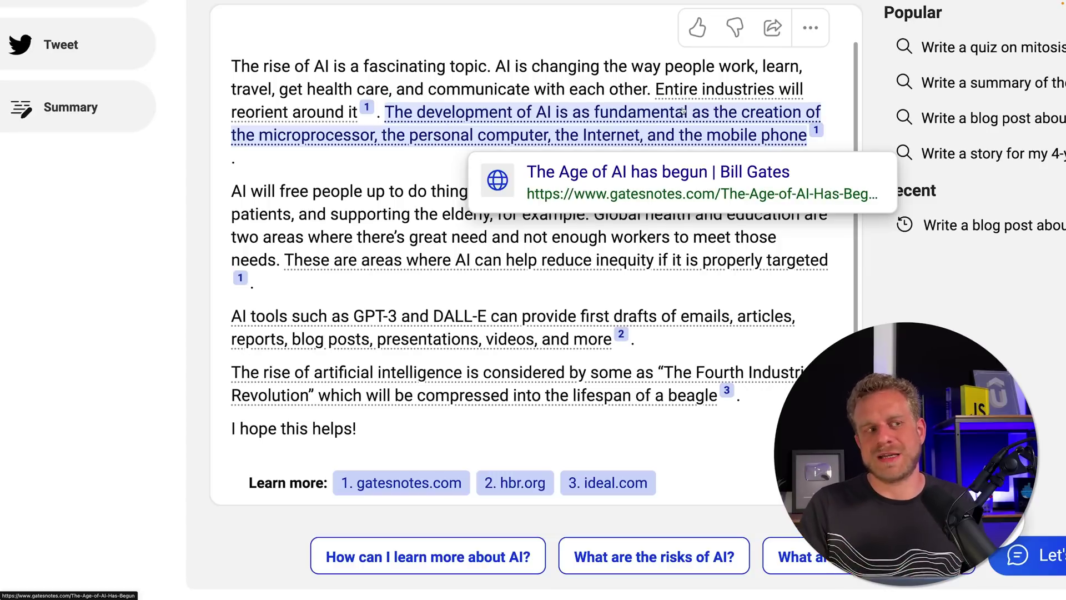
mouse_move(625, 273)
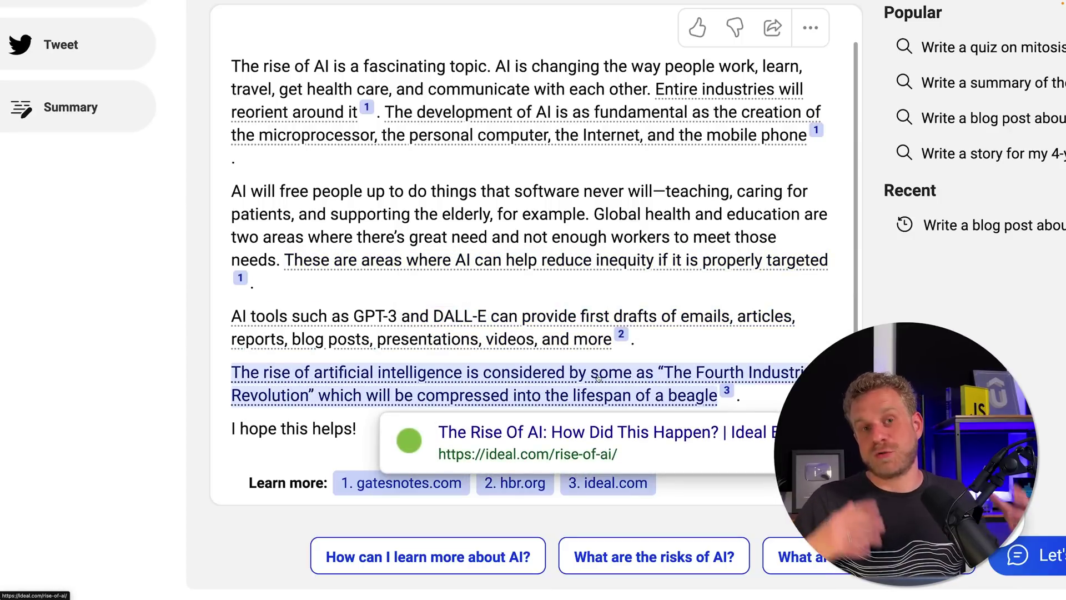
scroll(733, 339, up, 1)
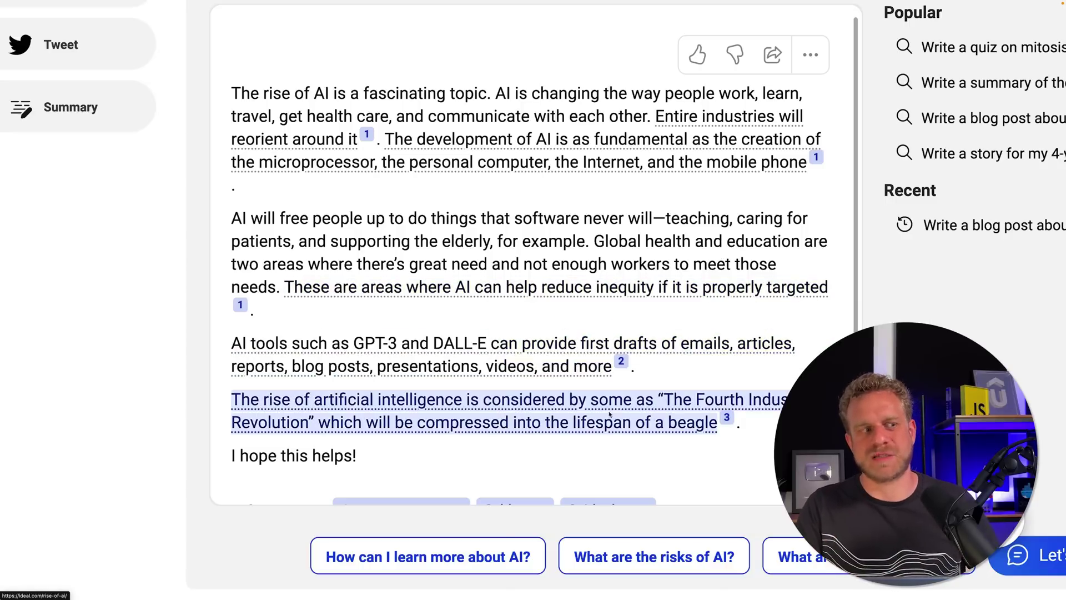
mouse_move(616, 407)
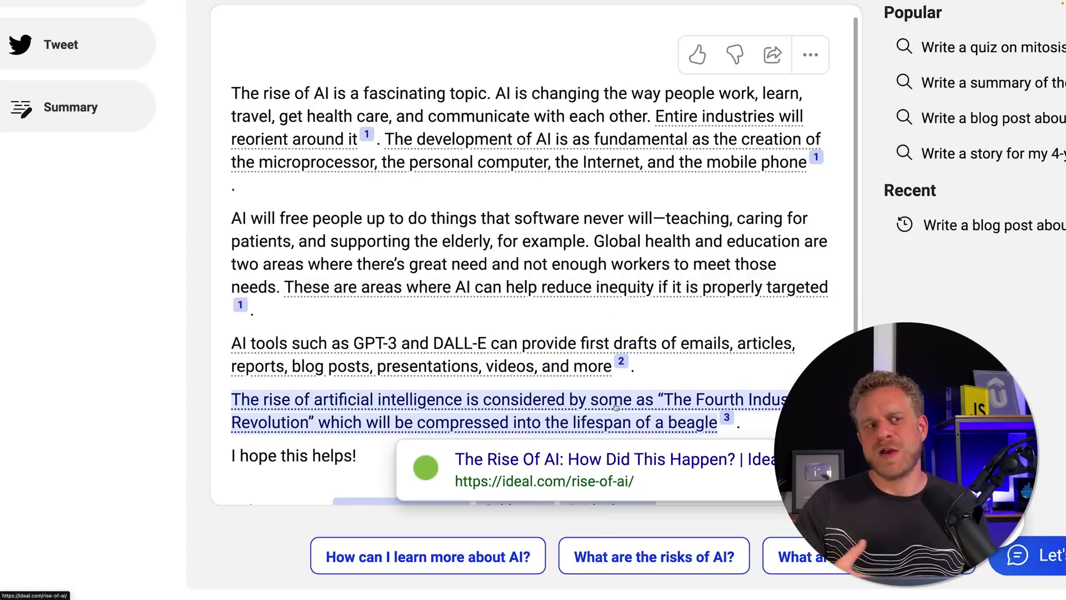
scroll(380, 105, down, 1)
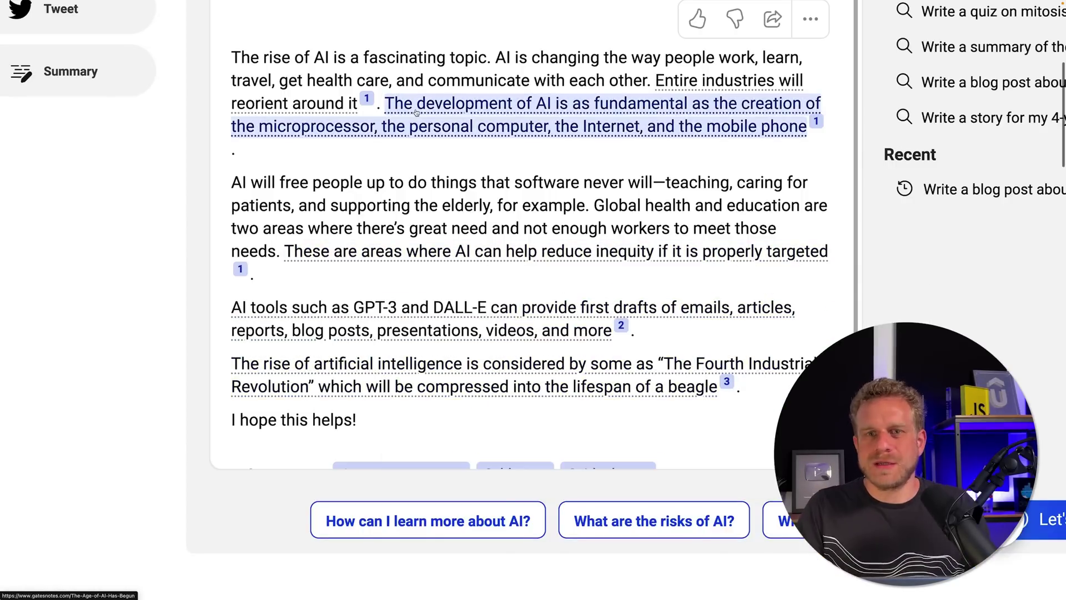
scroll(380, 105, up, 6)
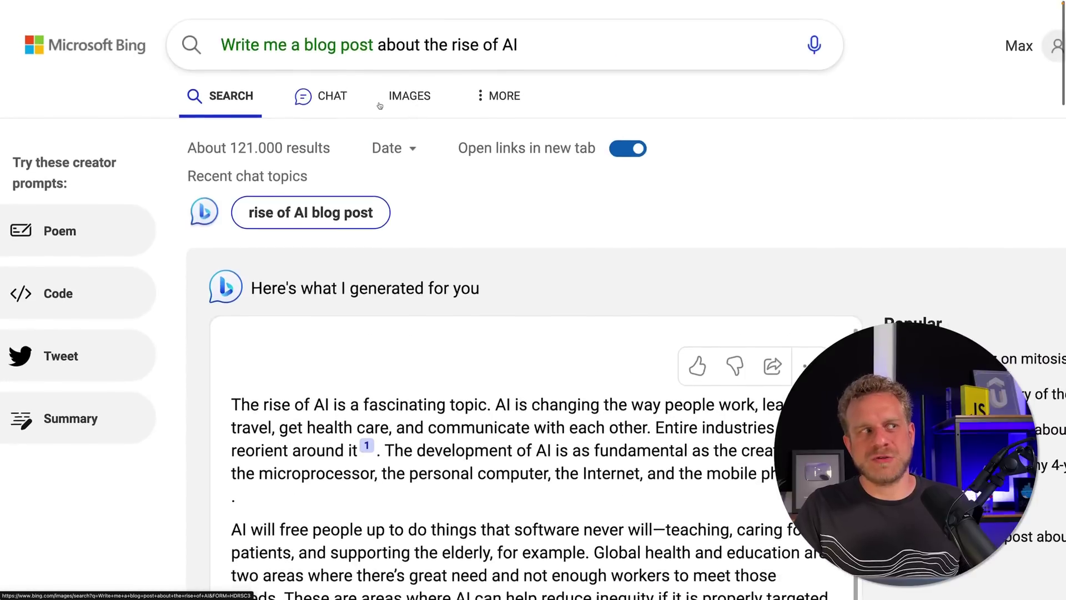
Switch from Bing search results to Bing Chat and scroll through its rise-of-AI answer.
click(332, 99)
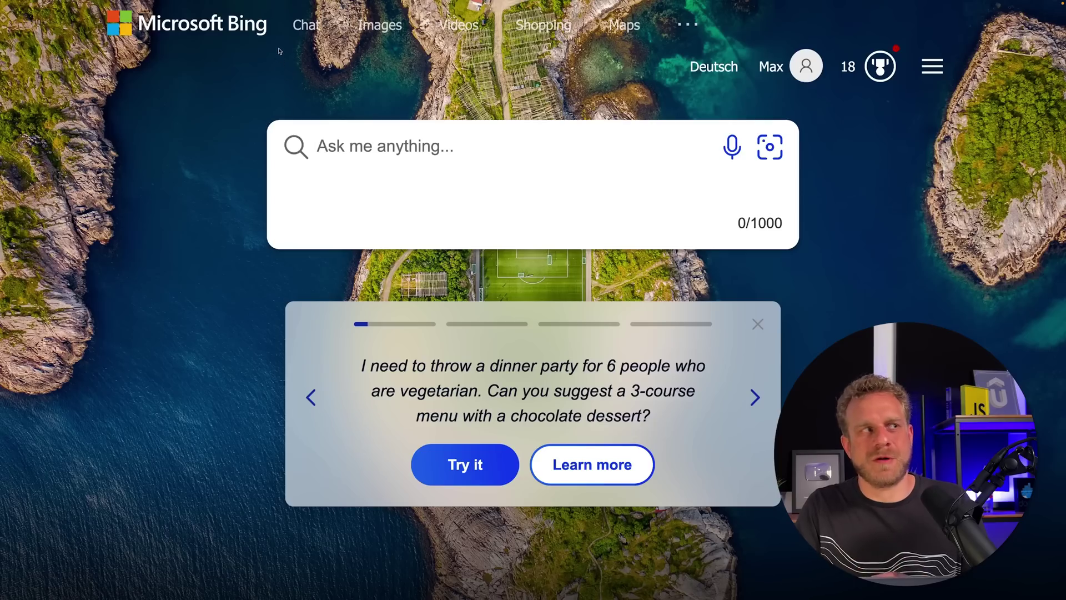
click(299, 26)
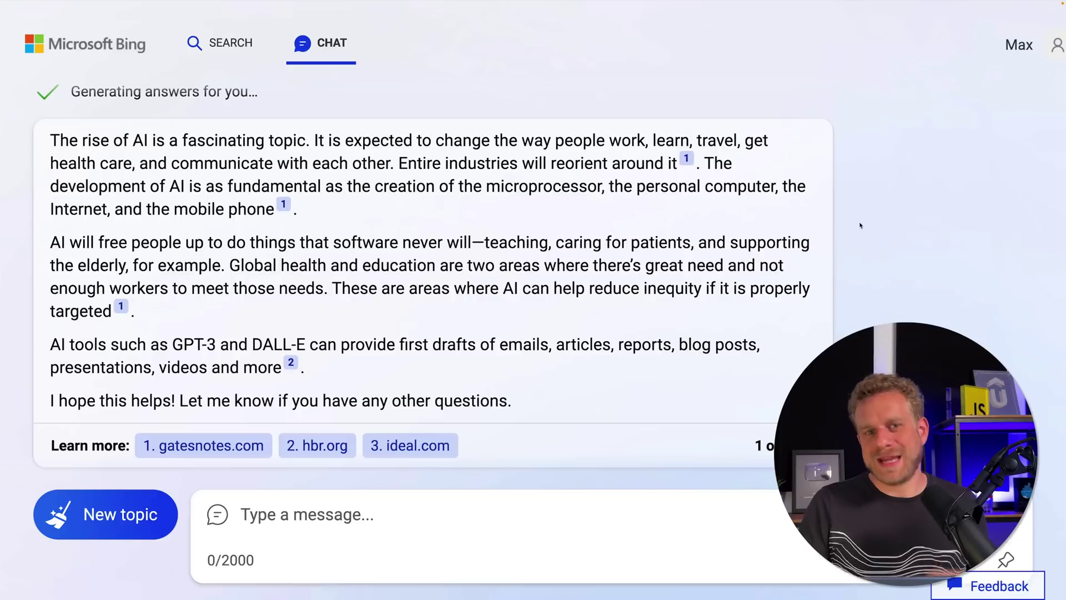
scroll(860, 225, up, 3)
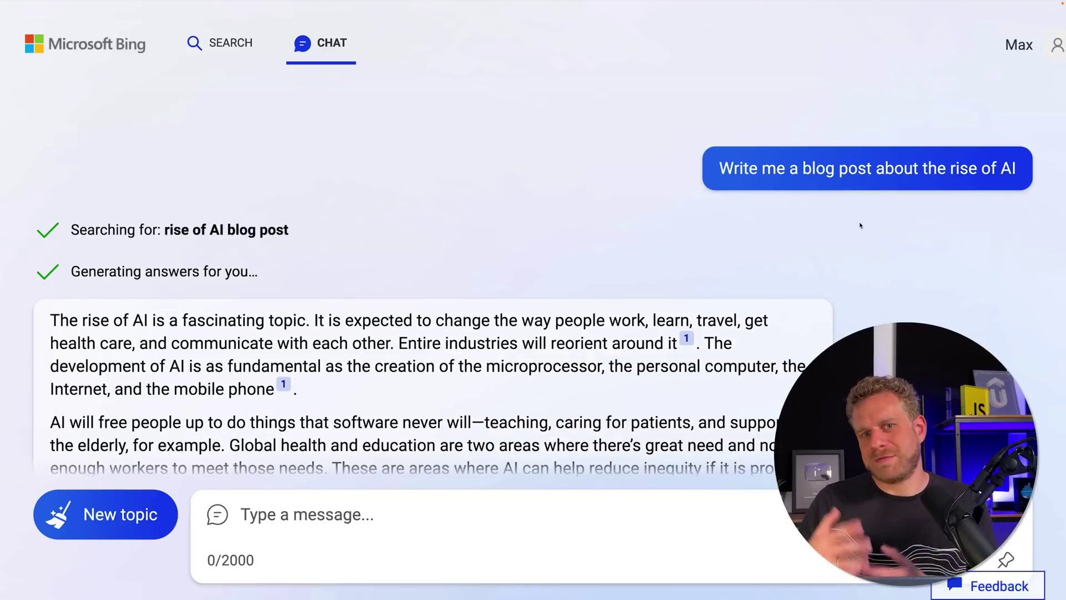
scroll(860, 225, down, 2)
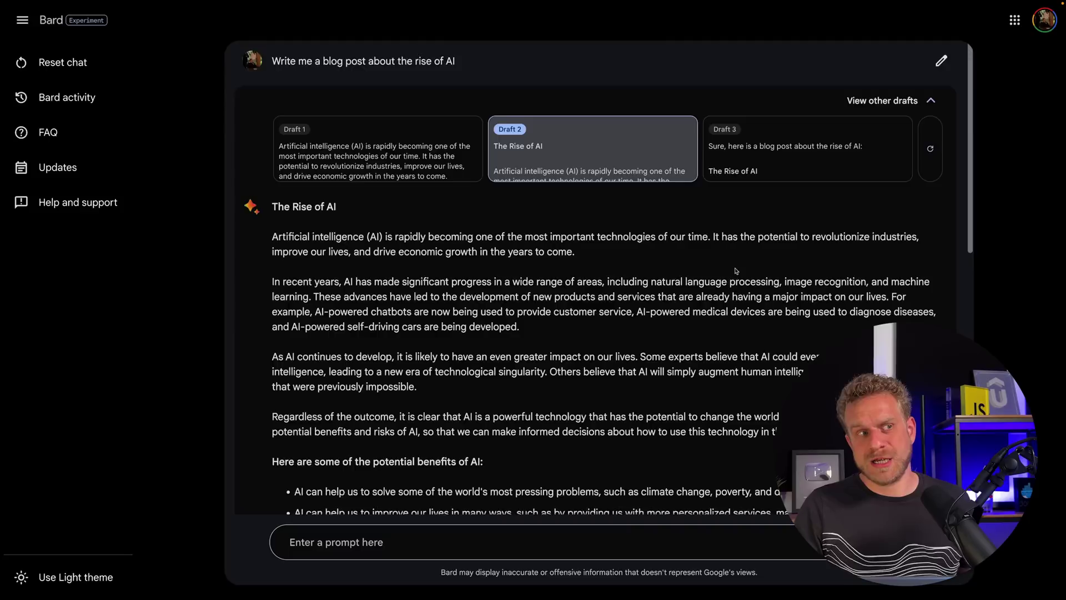
scroll(731, 266, down, 8)
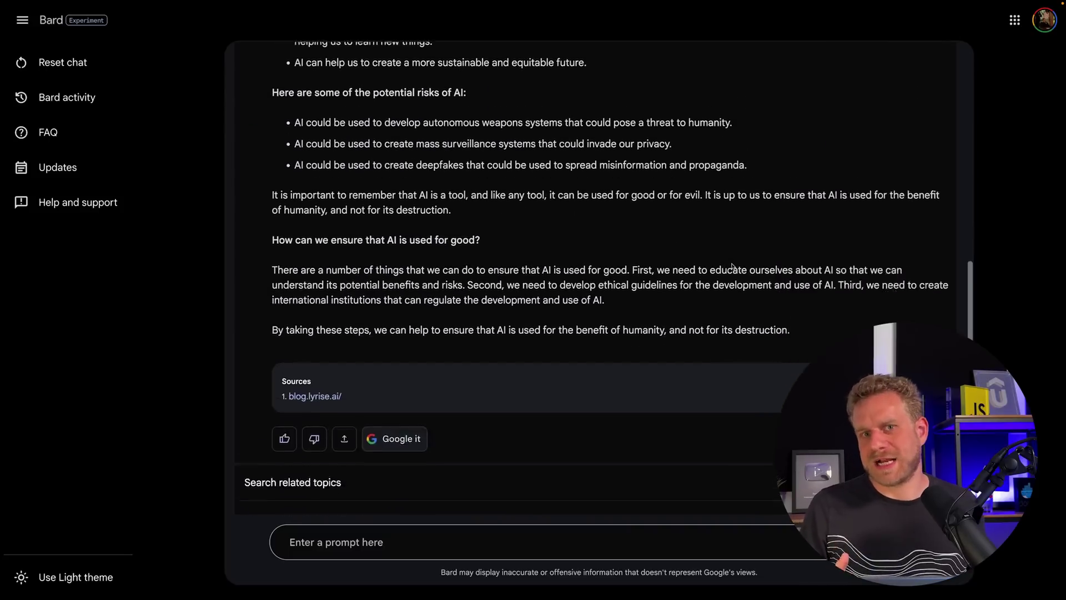
Scroll back up the Bing Chat conversation and submit the typed prompt.
scroll(731, 267, up, 6)
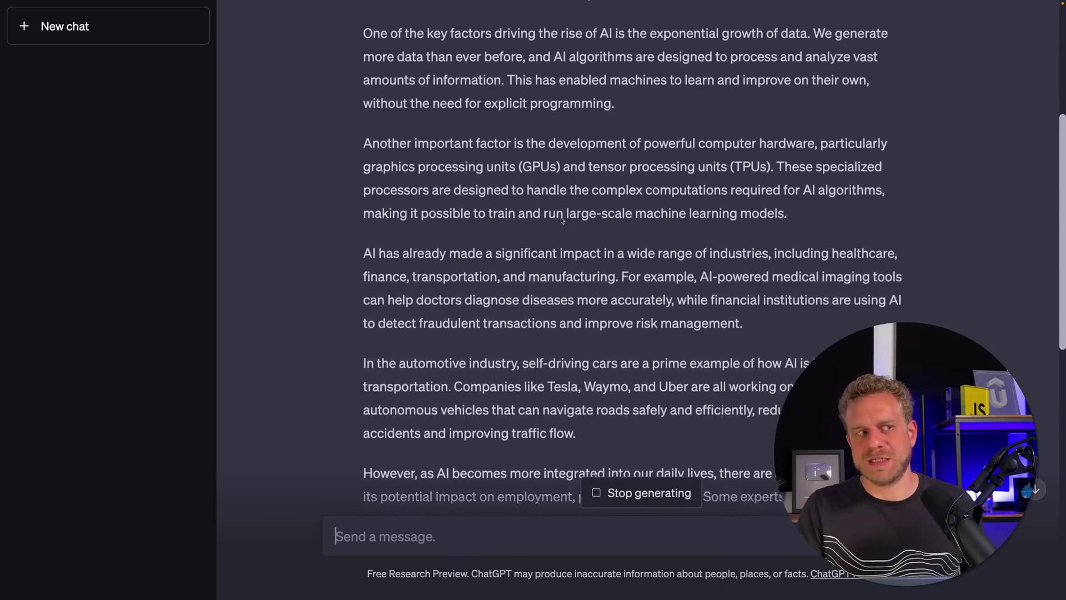
scroll(561, 220, up, 5)
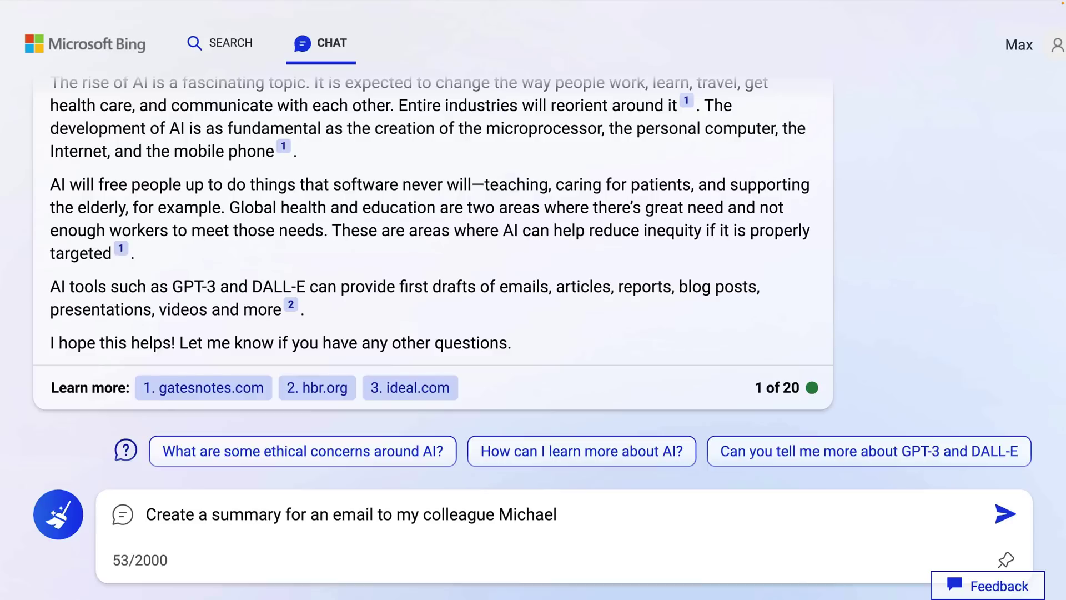
key(Return)
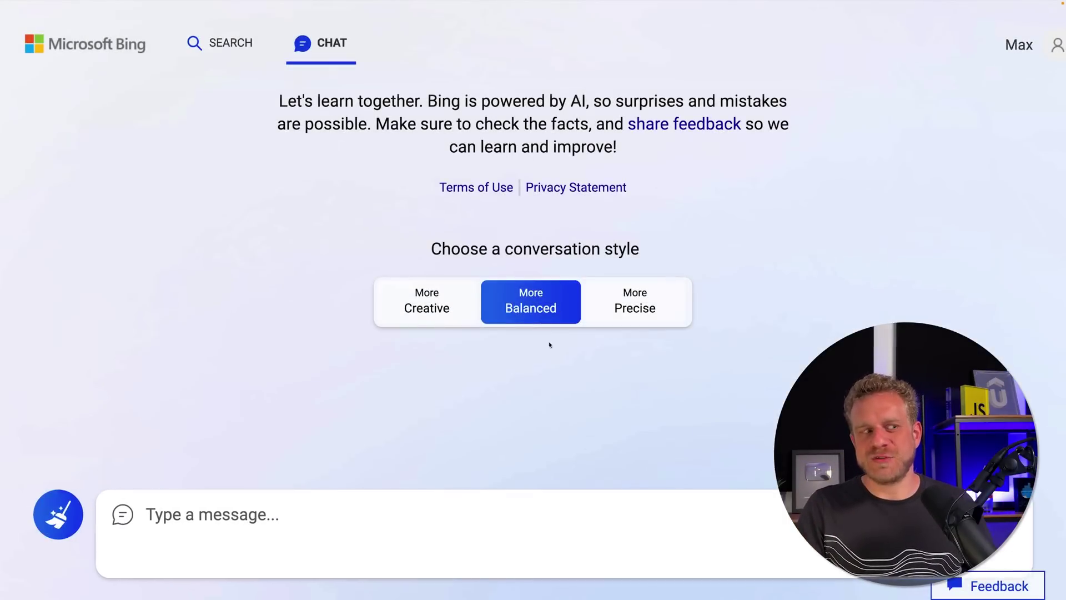
Try the More Creative, More Balanced and More Precise styles, settling on More Creative.
click(444, 319)
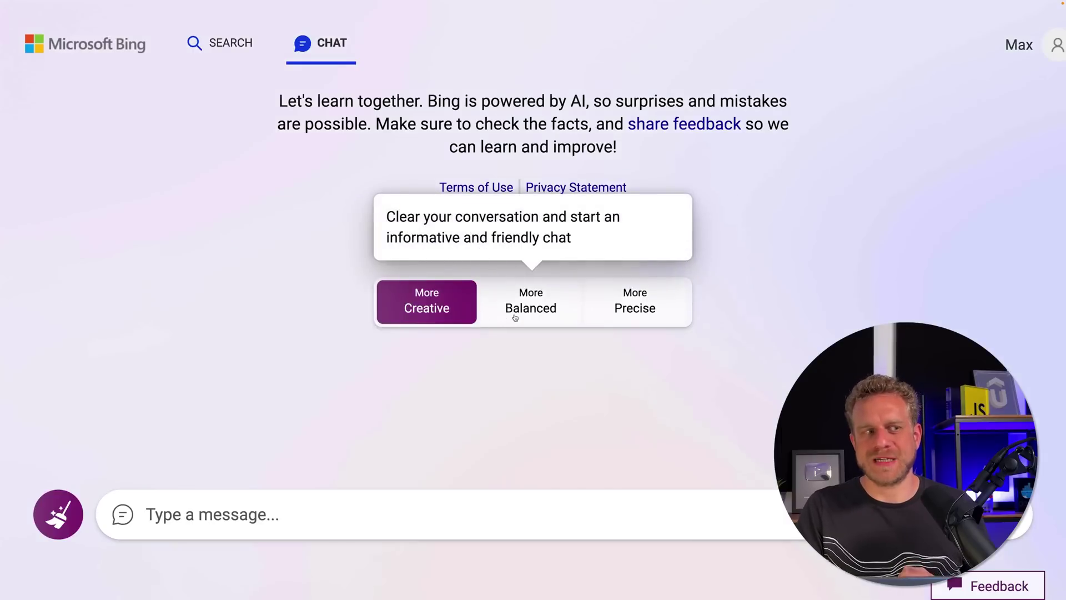
click(514, 318)
click(623, 303)
click(541, 309)
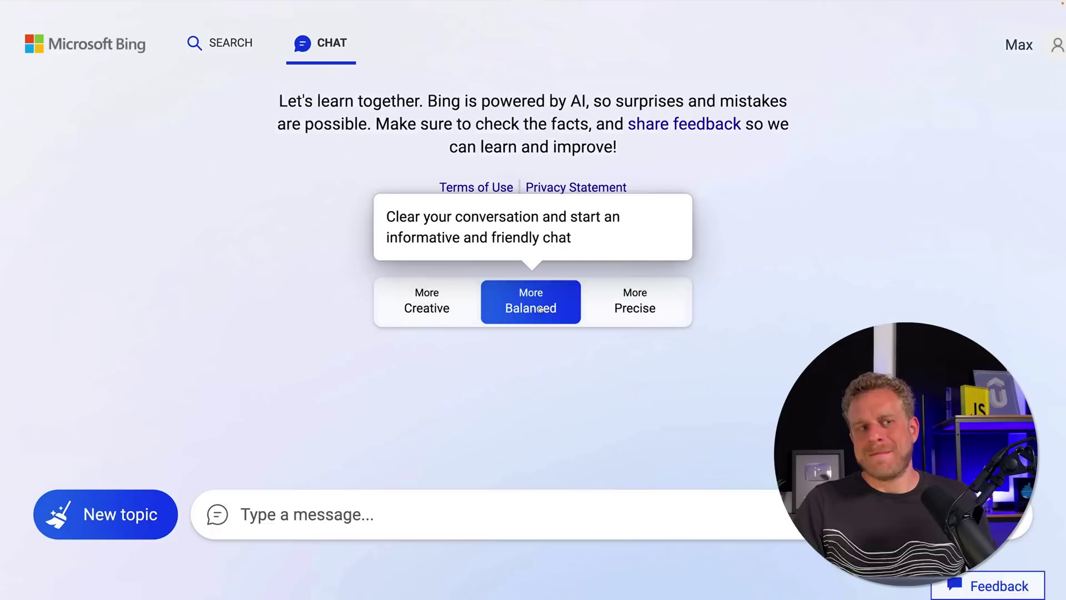
click(460, 309)
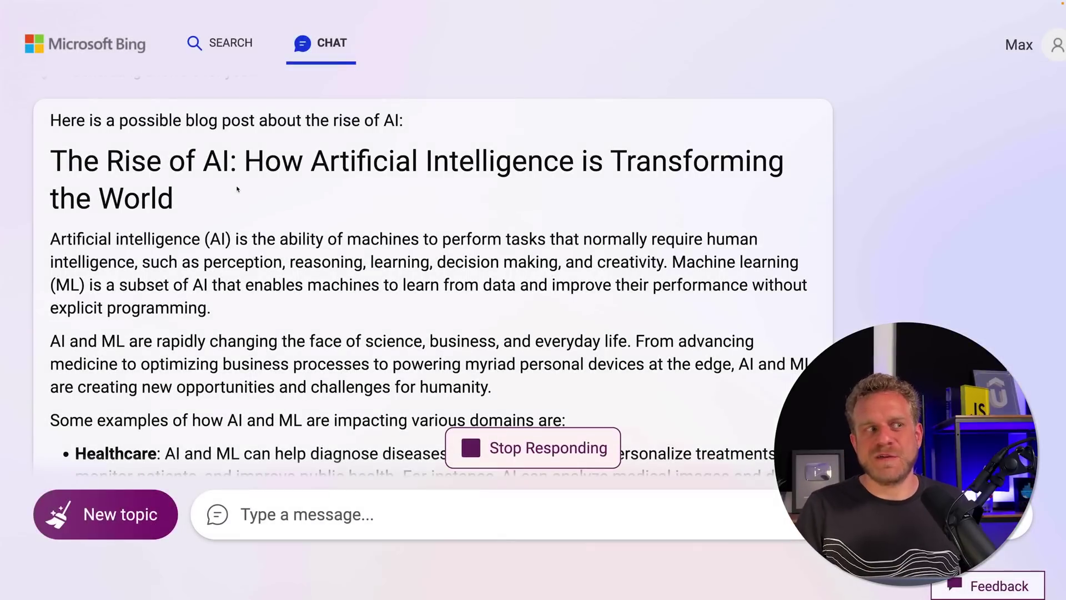
Scroll through the creative blog post answer and preview its riseof.ai citation sources.
drag(249, 197, 268, 219)
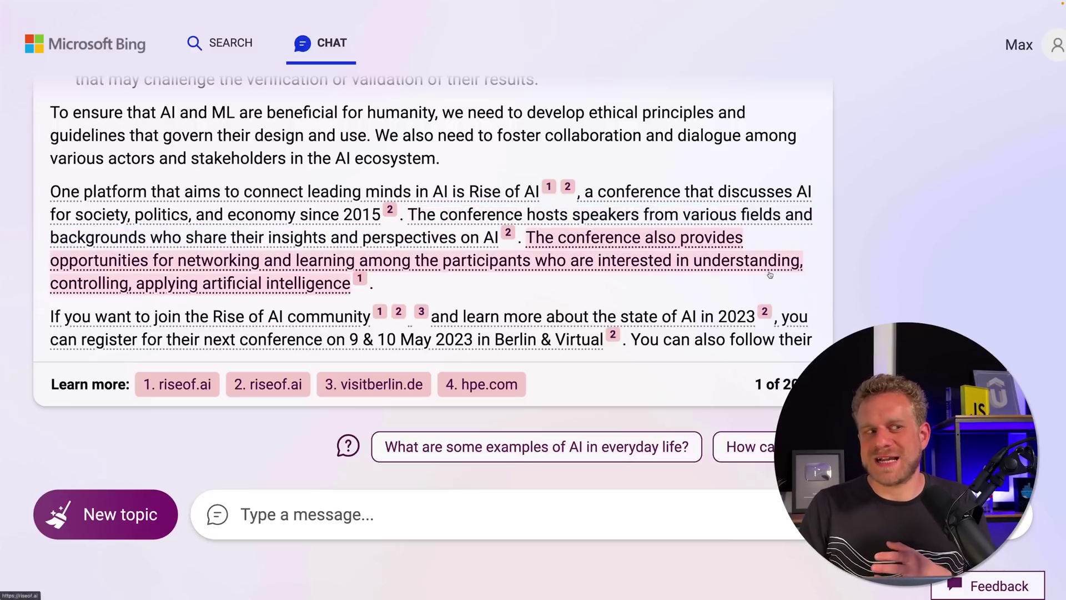
mouse_move(719, 323)
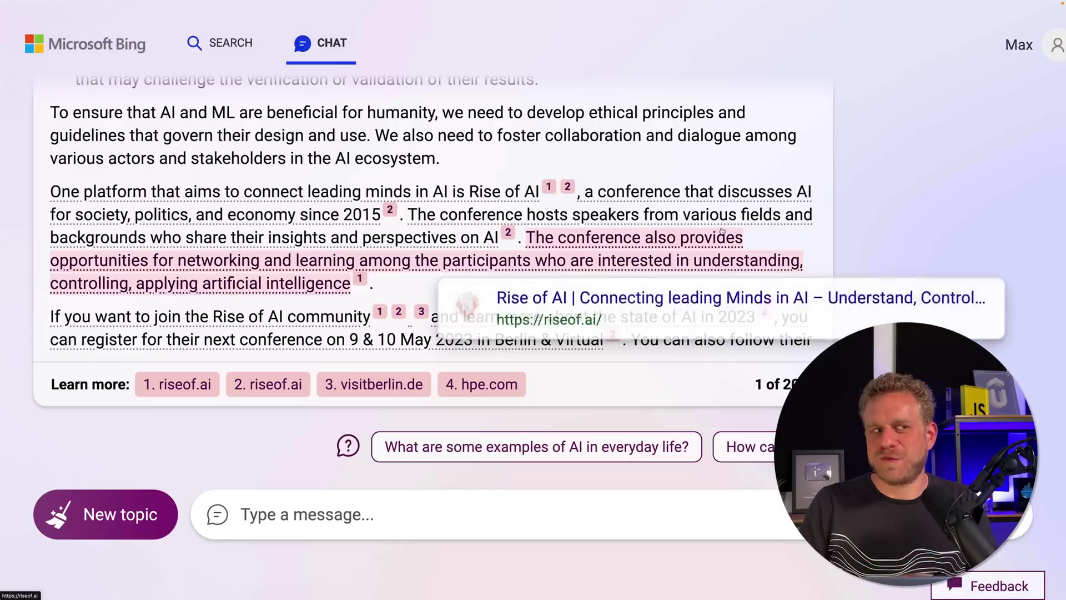
mouse_move(715, 211)
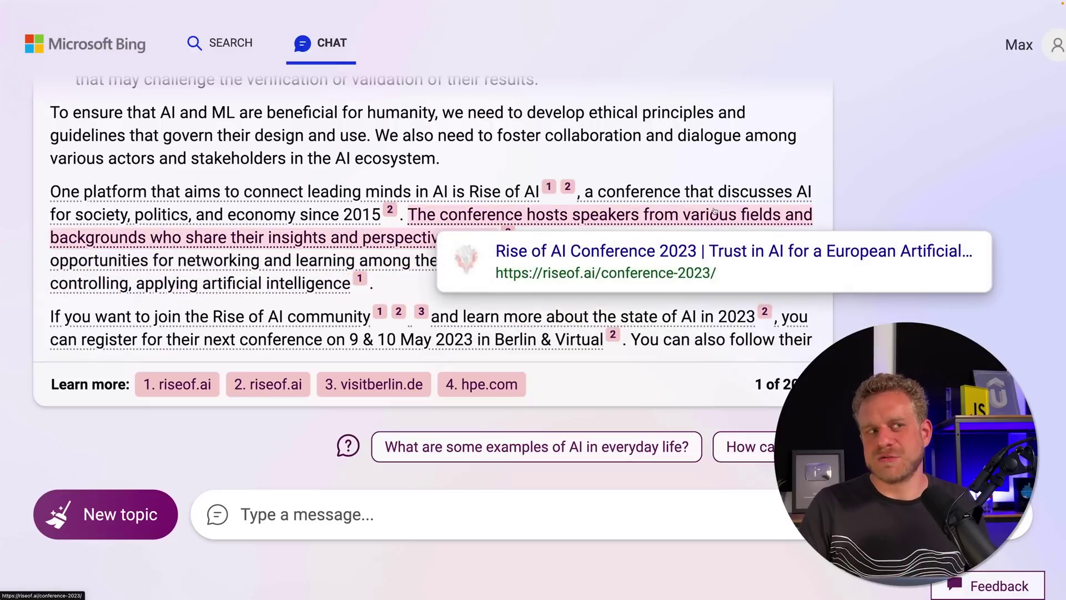
scroll(700, 167, up, 1)
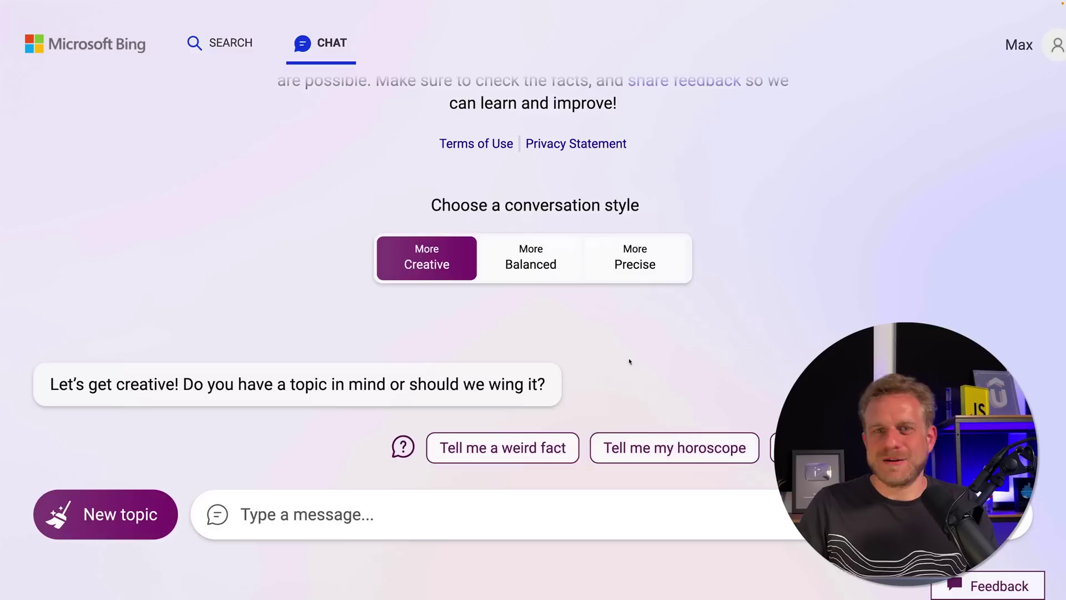
Switch the Bing Chat conversation style to More Precise.
click(635, 265)
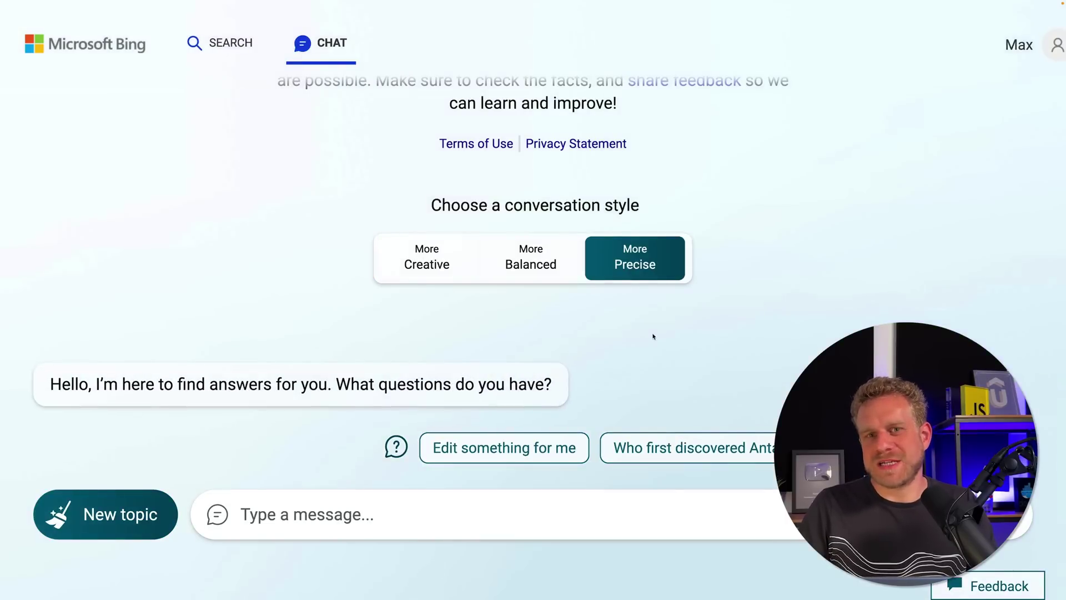